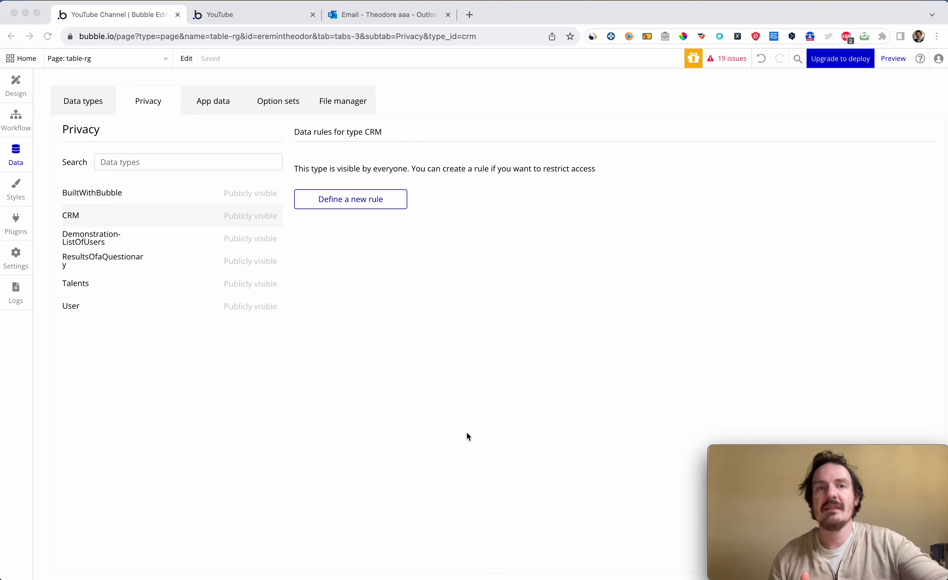
Examine the table-rg page design, the CRM data type's fields and the stored CRM entries.
click(32, 87)
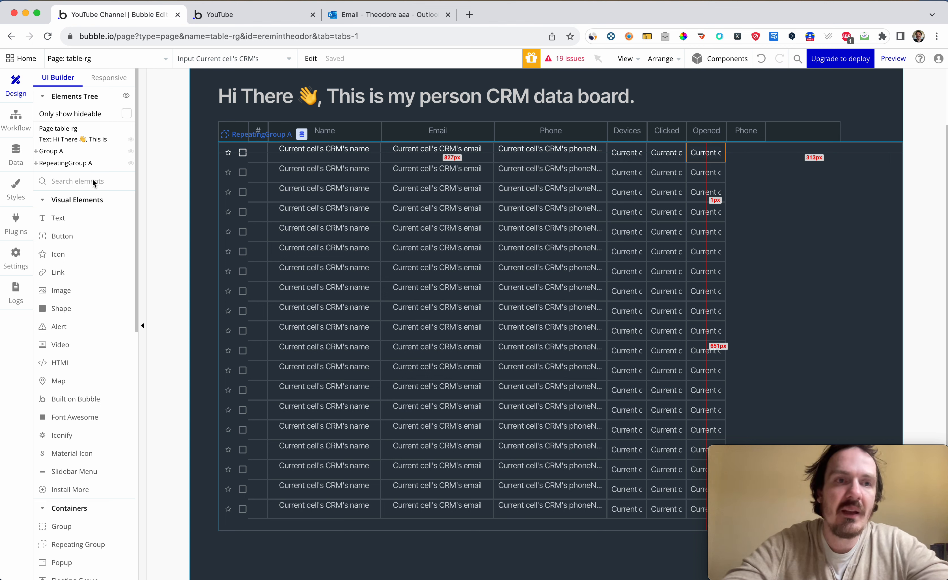
click(17, 158)
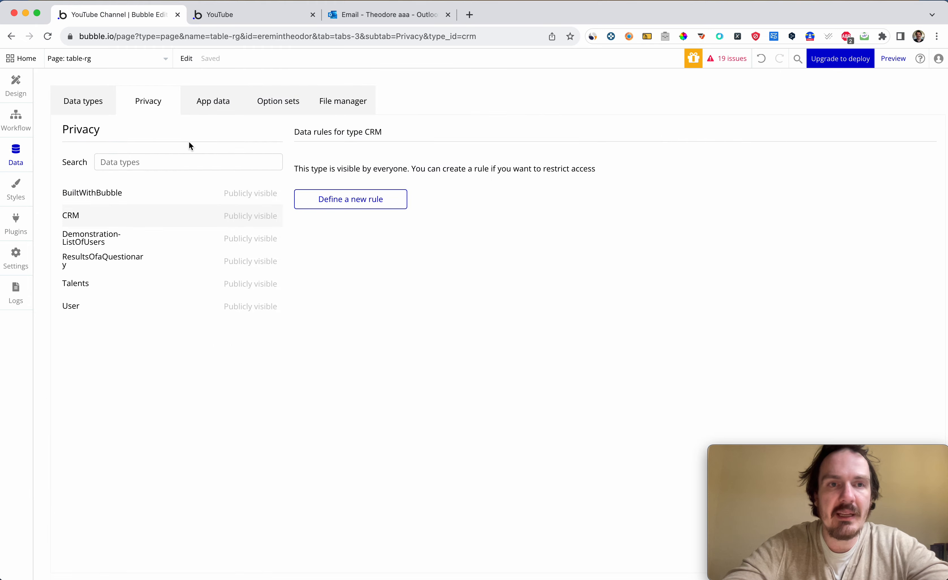
click(102, 105)
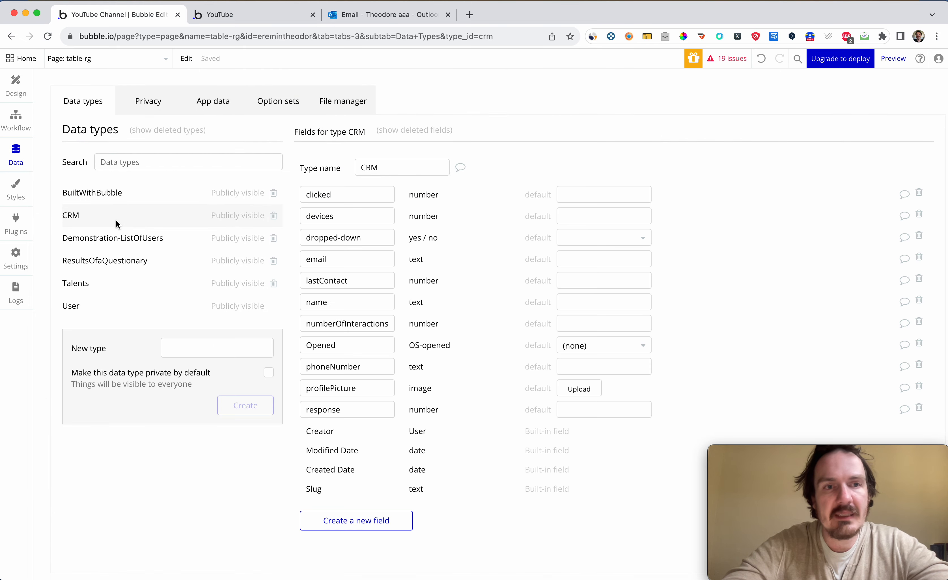
click(210, 105)
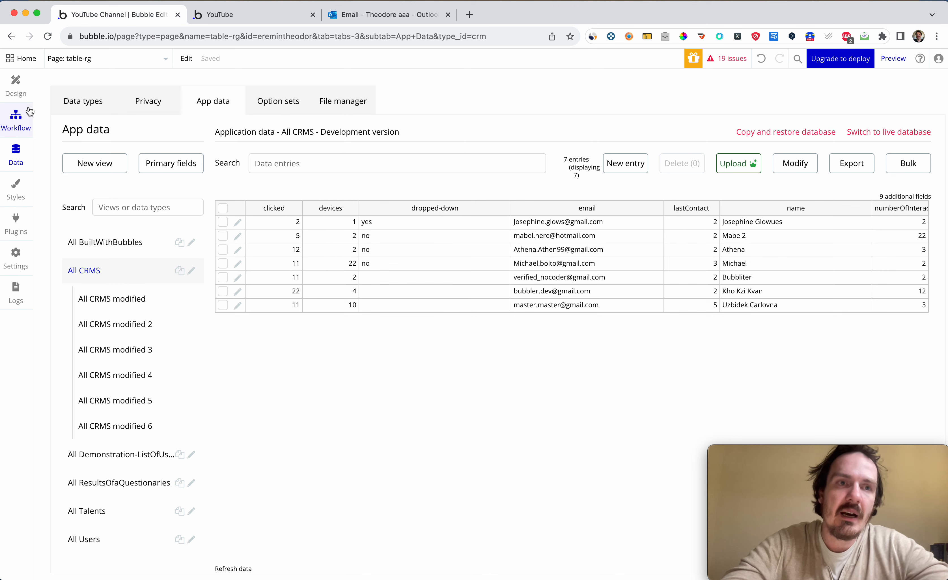
Delete the Opened and Clicked inputs from the first row of the repeating group on the table-rg page.
click(20, 91)
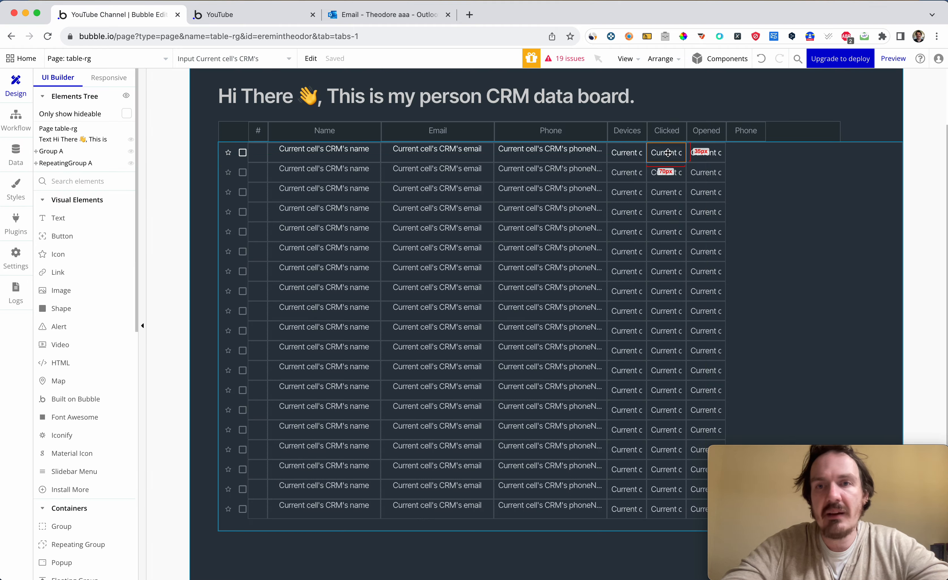
key(BackSpace)
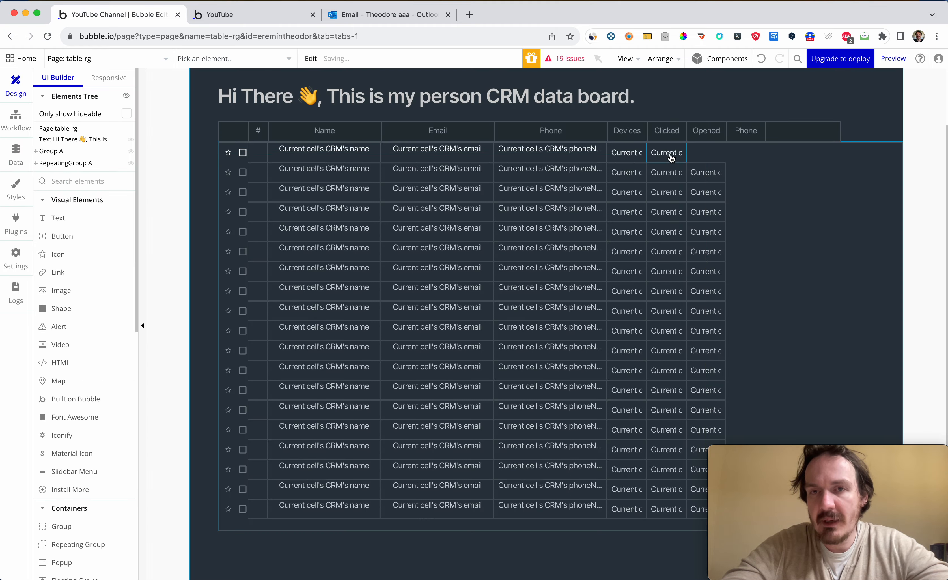
click(671, 156)
key(BackSpace)
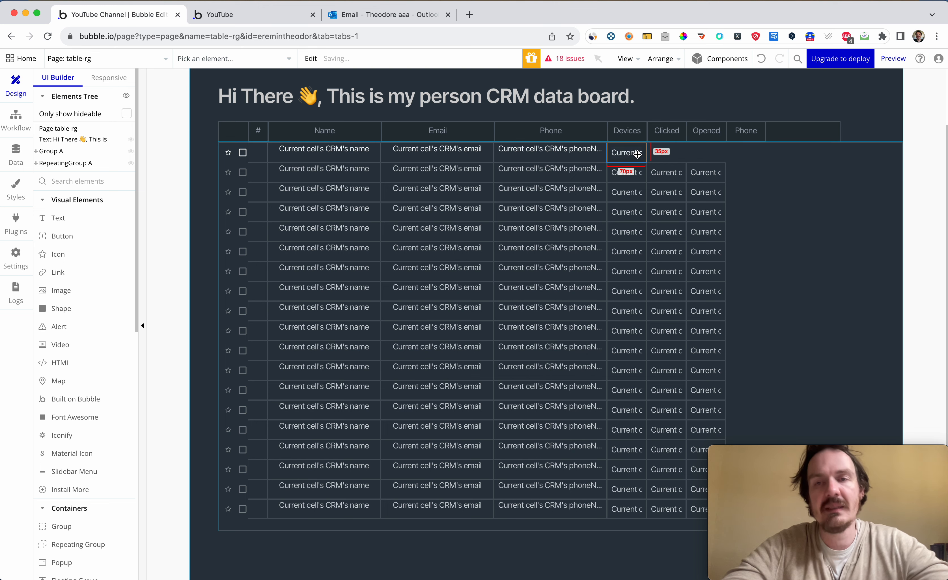
Clear the Devices input's dynamic placeholder and turn off auto-binding on the parent element's thing.
double_click(637, 154)
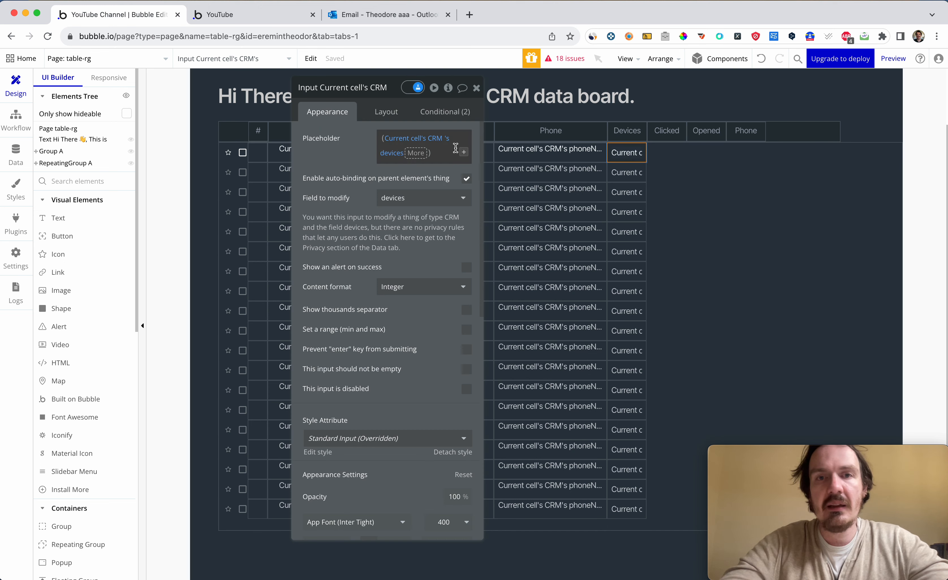
click(418, 152)
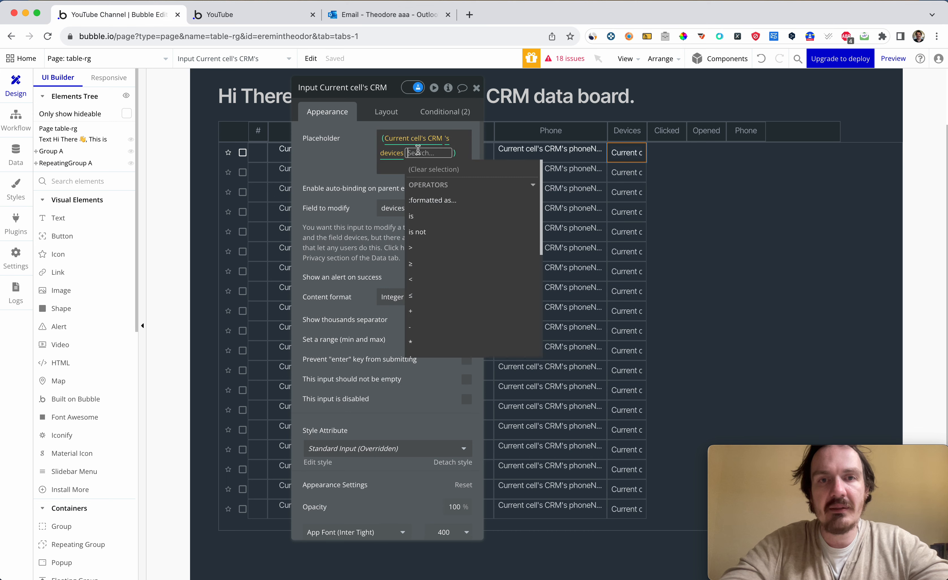
key(BackSpace)
key(BackSpace)
click(467, 175)
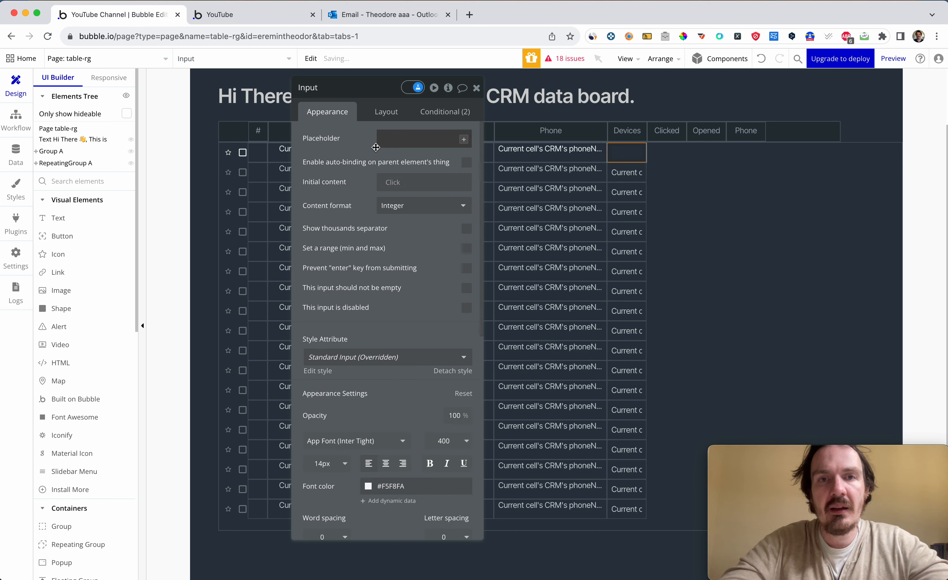
Test the blank Devices input in the reloaded preview by entering 12 in row 1.
key(ctrl+Tab)
key(super+r)
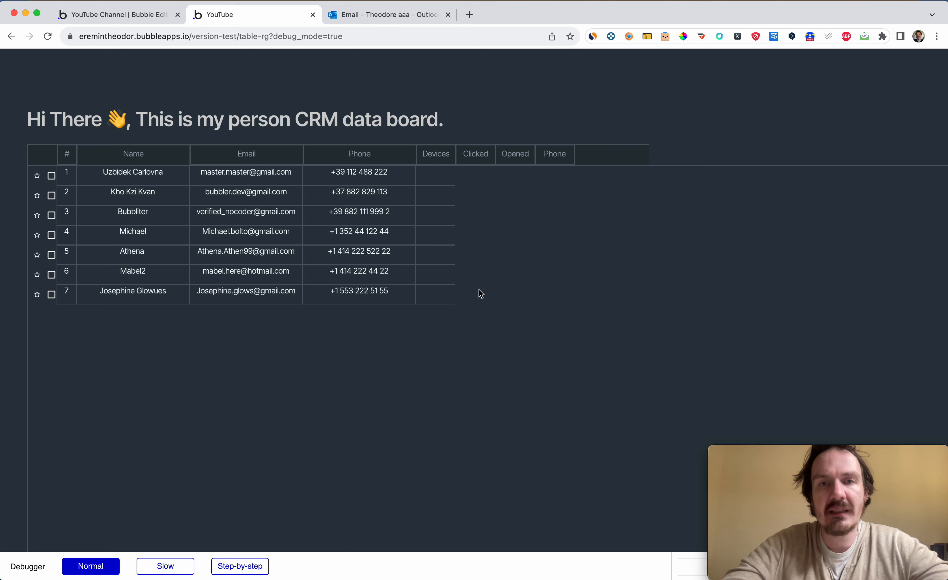
click(438, 176)
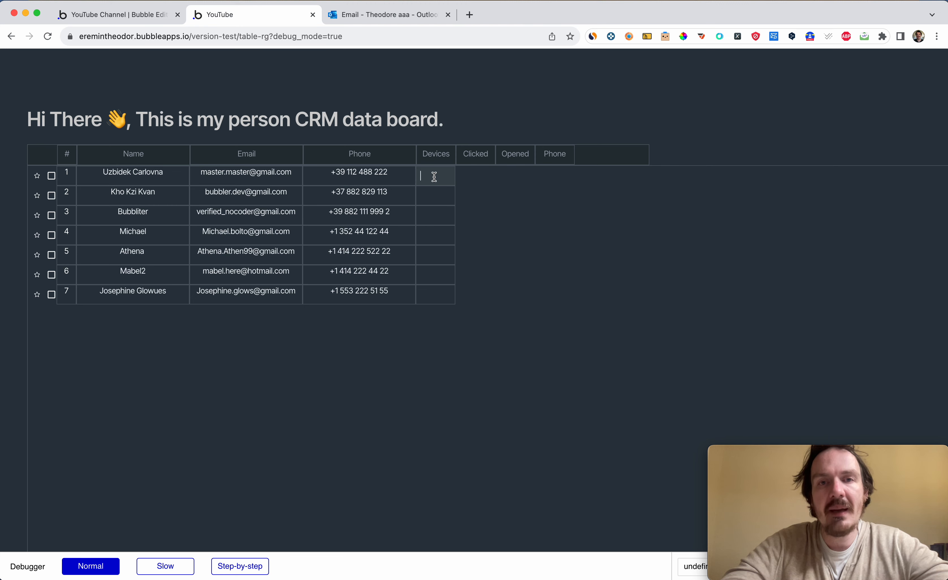
text(12)
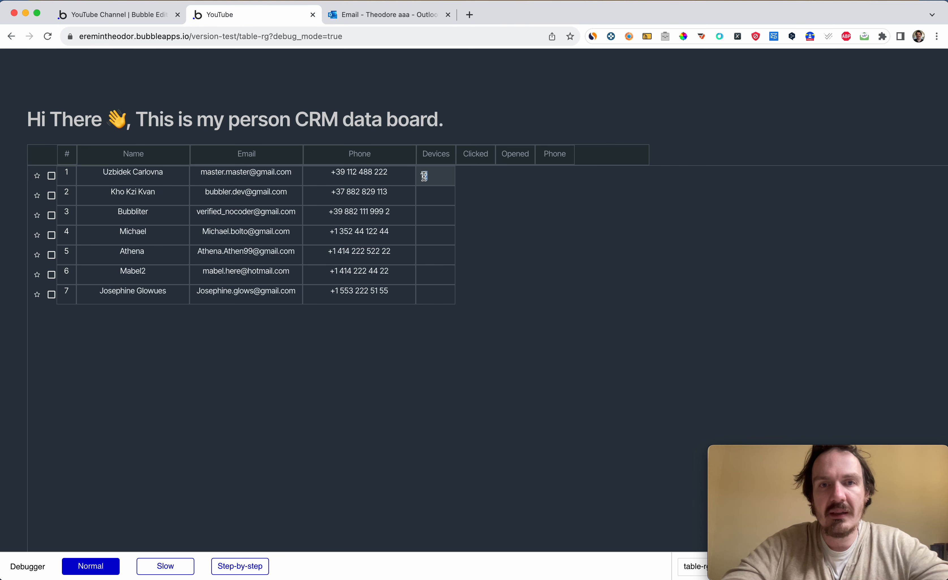
click(434, 177)
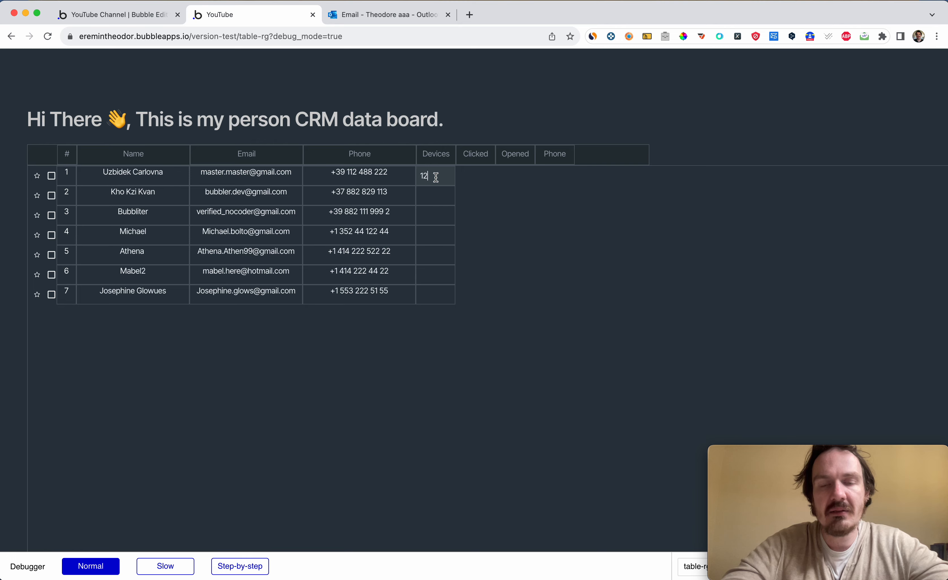
drag(435, 177, 419, 177)
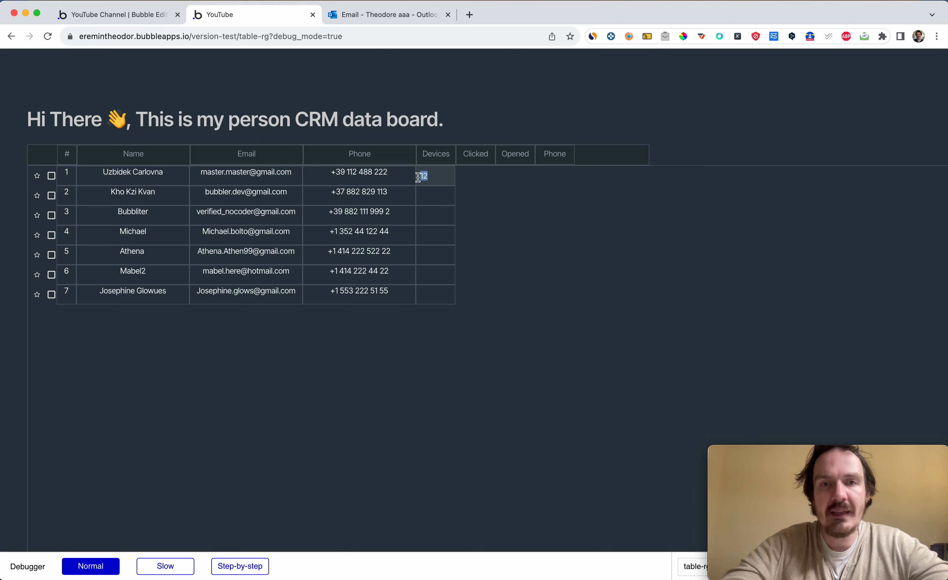
click(445, 176)
click(468, 182)
Set the Devices input's placeholder to Current cell's CRM's devices and enable auto-binding on the parent element's thing.
key(ctrl+shift+Tab)
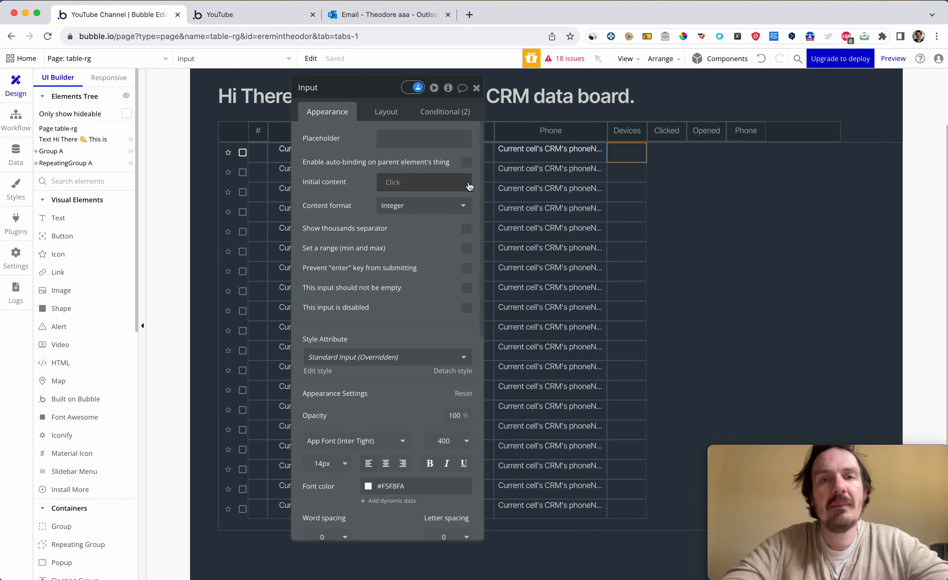
click(391, 139)
click(463, 140)
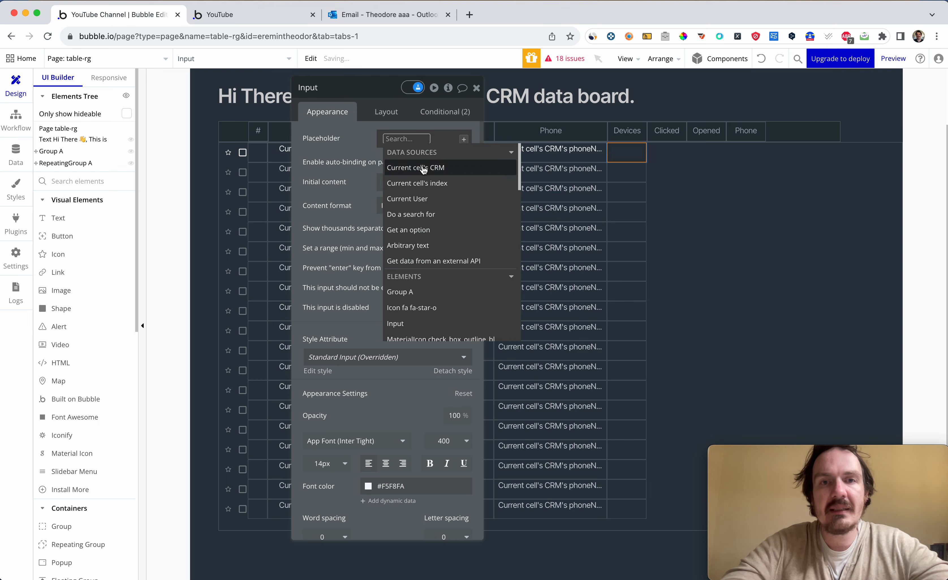
click(404, 167)
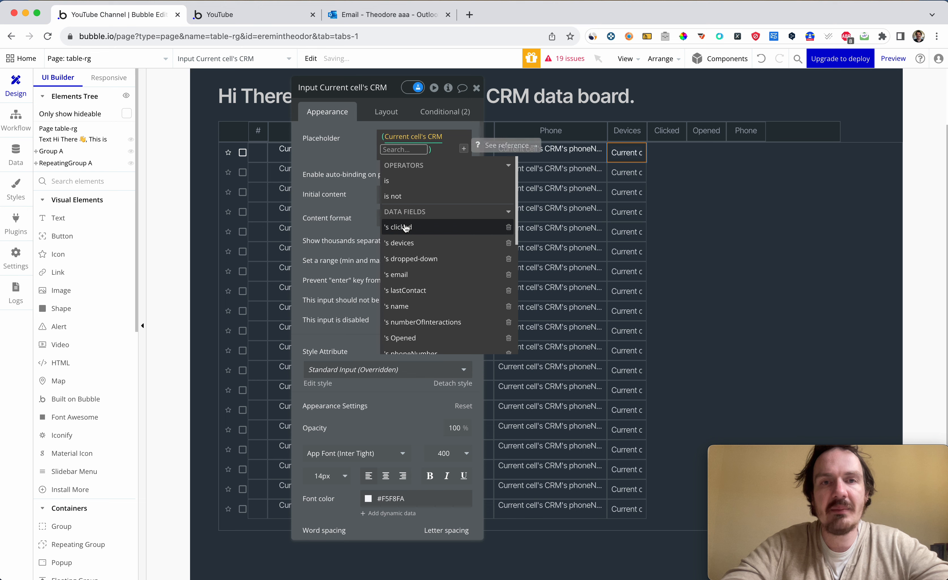
click(405, 242)
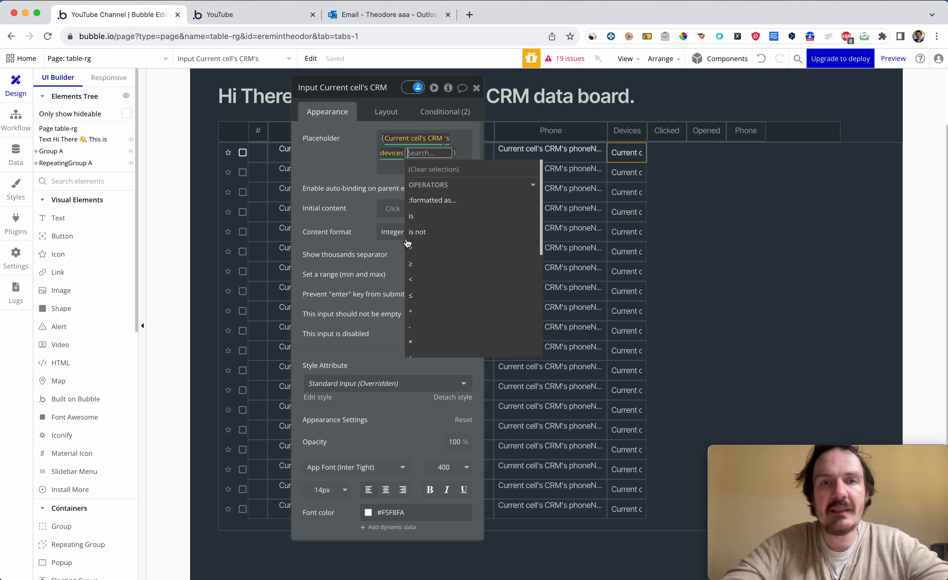
click(350, 164)
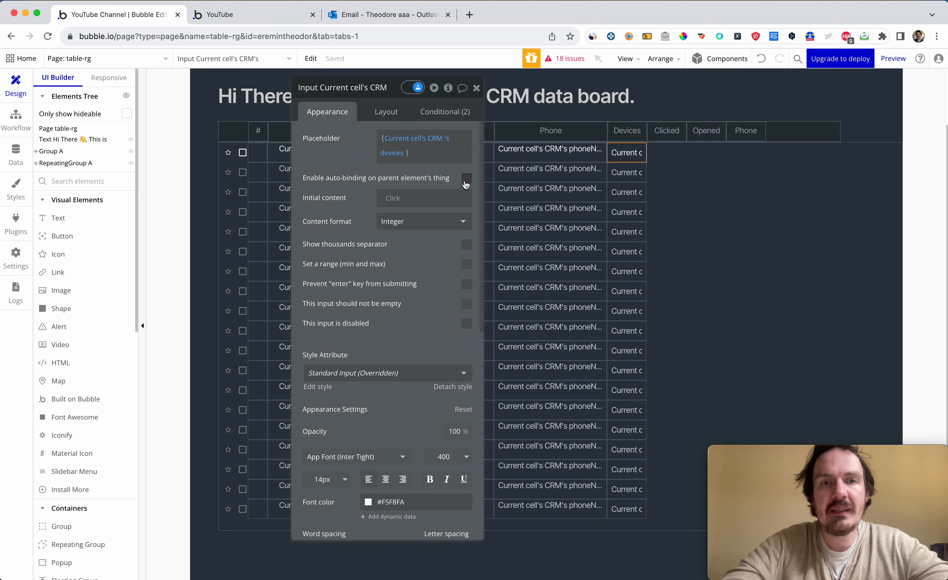
click(466, 178)
click(348, 170)
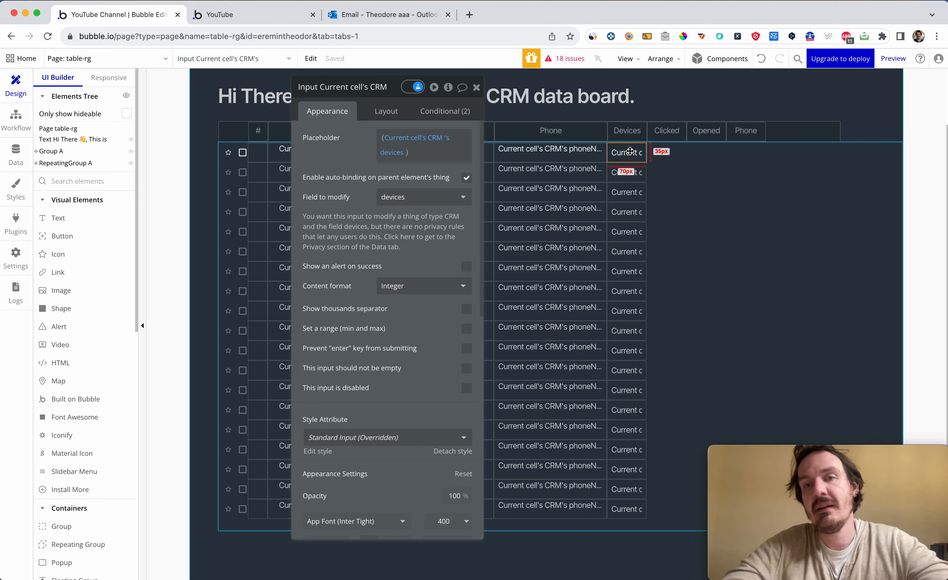
Duplicate the Devices input into the Clicked column and set the copy's placeholder to Current cell's CRM's clicked.
key(super+d)
click(569, 116)
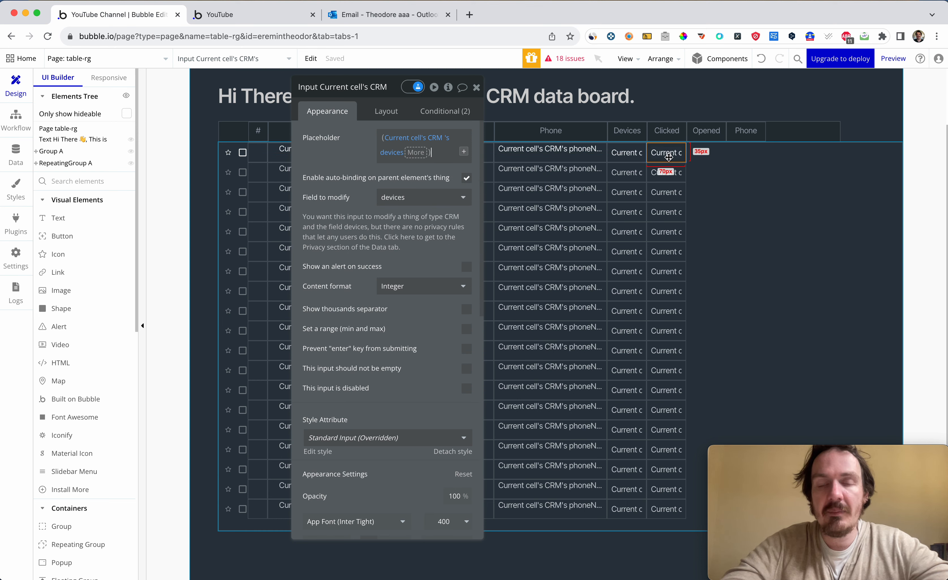
click(419, 157)
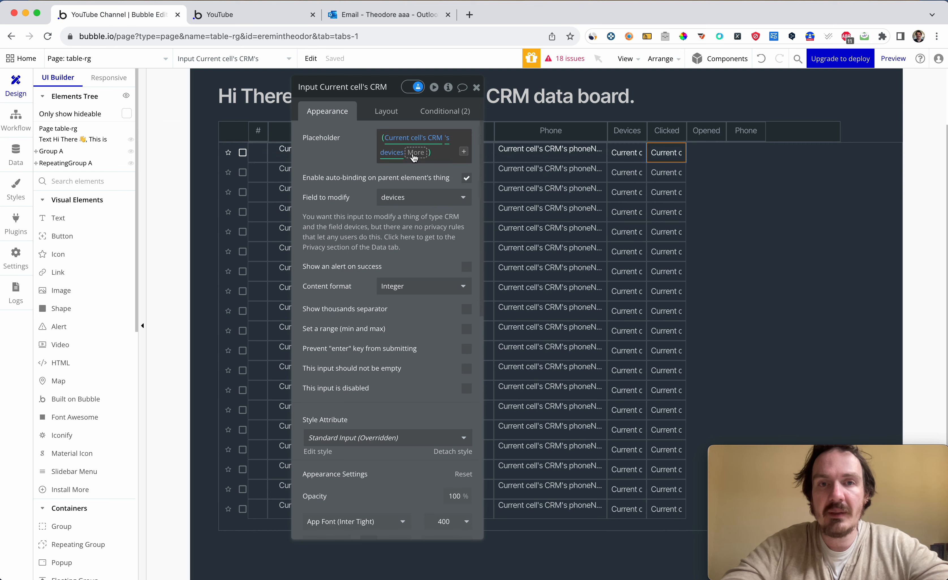
click(419, 156)
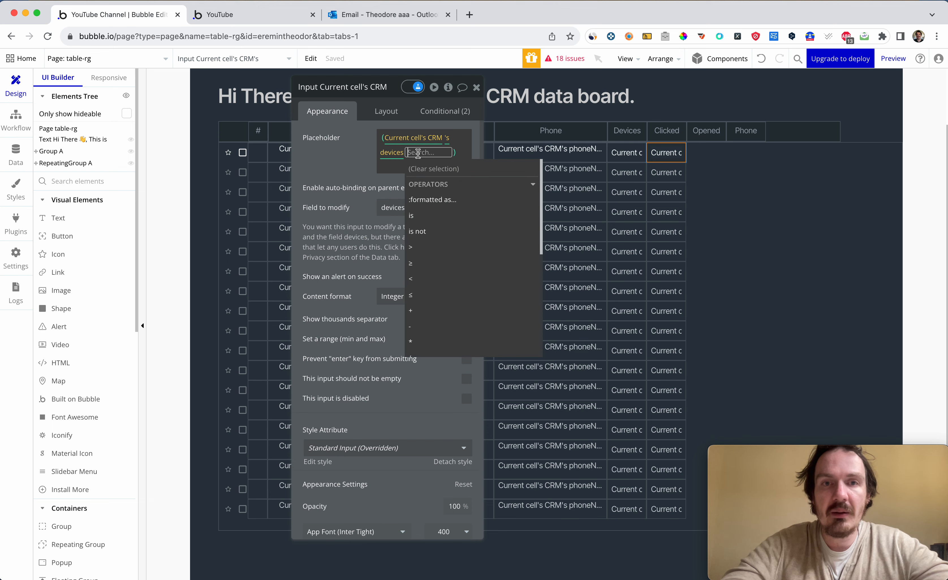
key(BackSpace)
key(BackSpace)
click(454, 141)
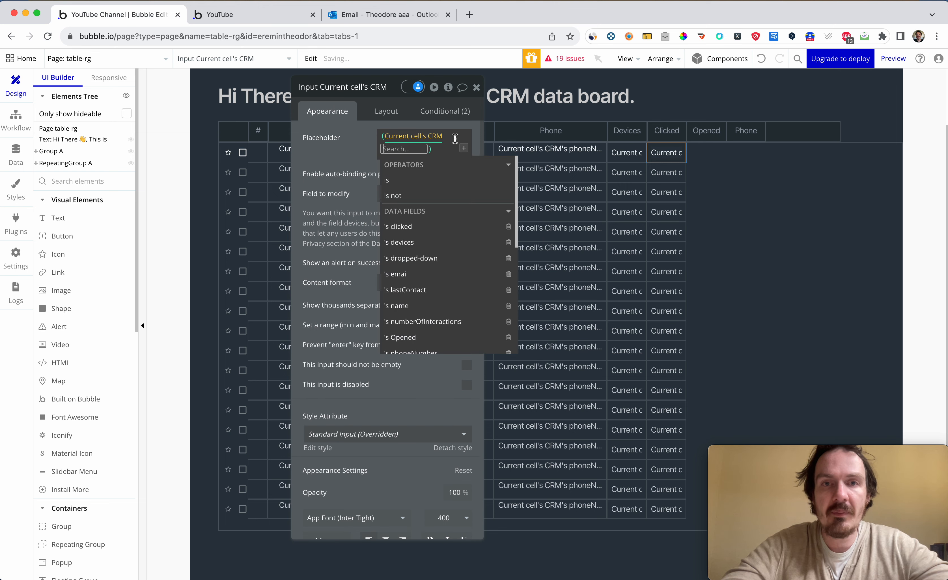
click(411, 227)
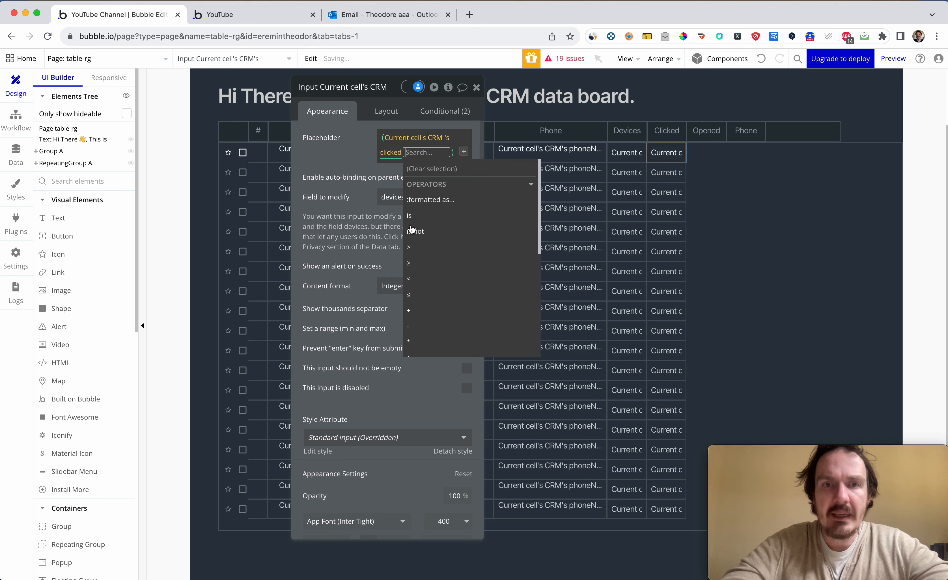
click(341, 159)
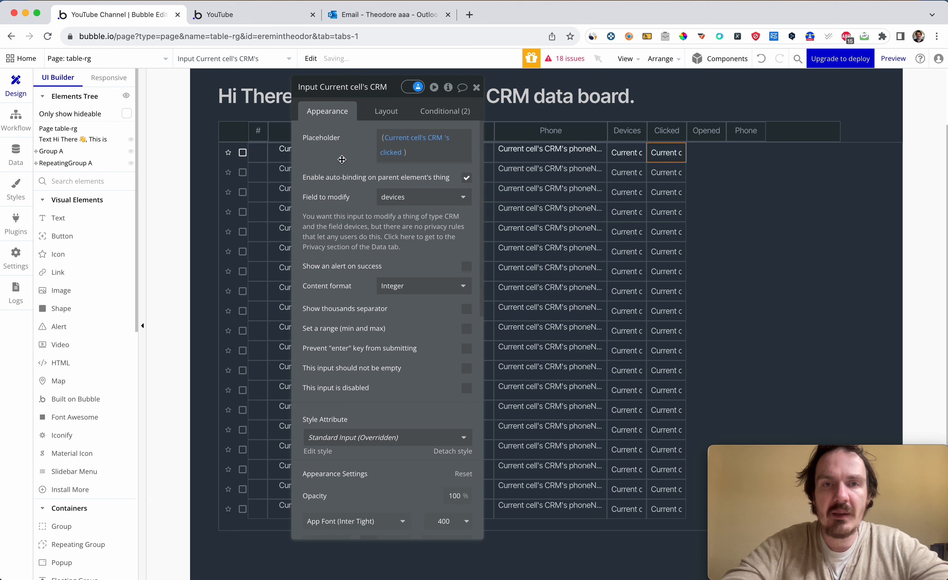
Set the Clicked input's auto-binding field to modify to clicked and close its properties.
click(404, 198)
click(404, 215)
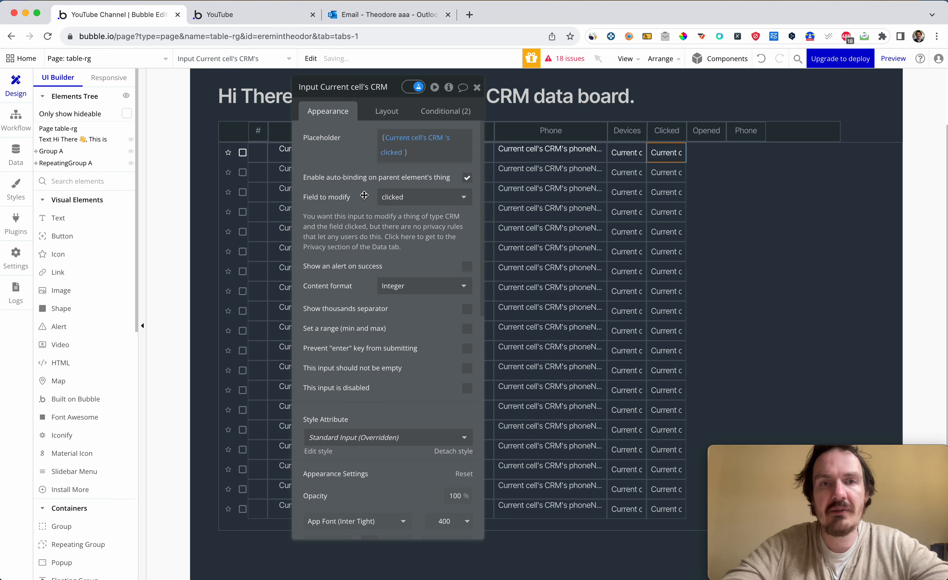
click(478, 88)
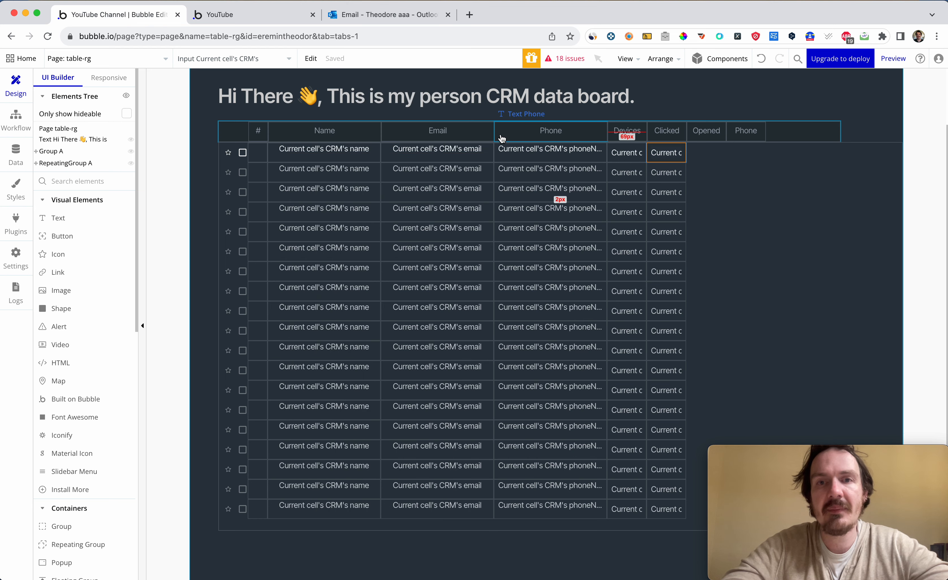
Try to change row 1's Devices value to 2 in the reloaded preview, dismiss the alert and return to the editor.
key(ctrl+Tab)
key(super+r)
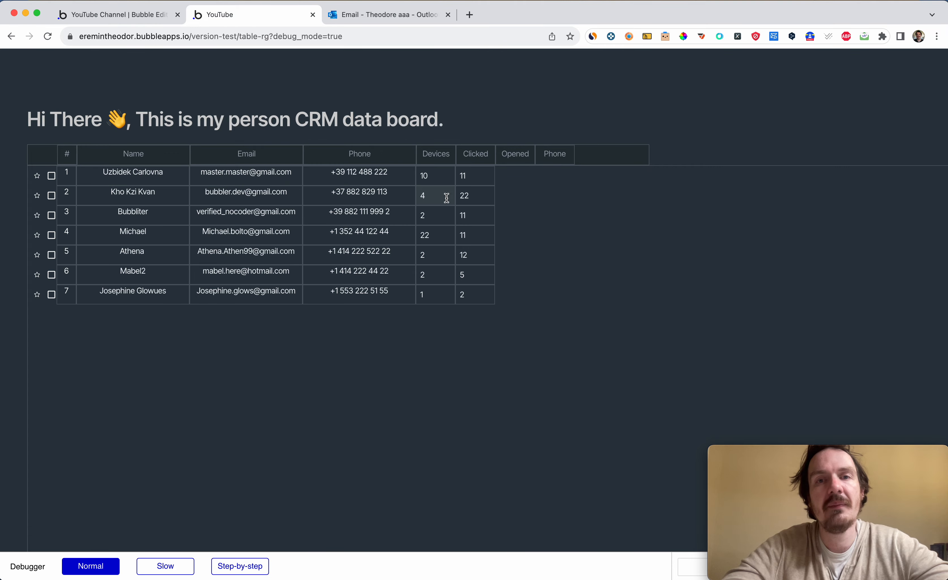
click(437, 176)
double_click(439, 179)
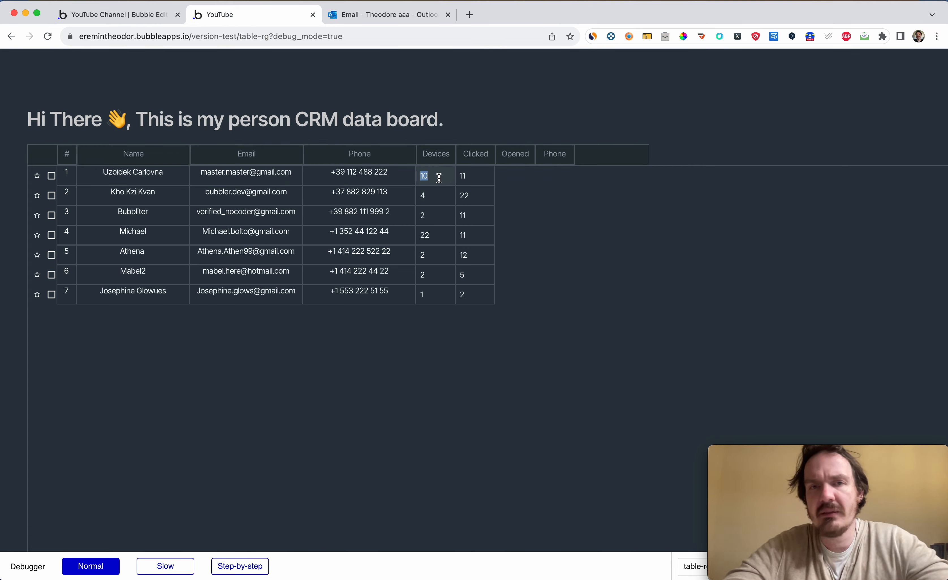
text(2)
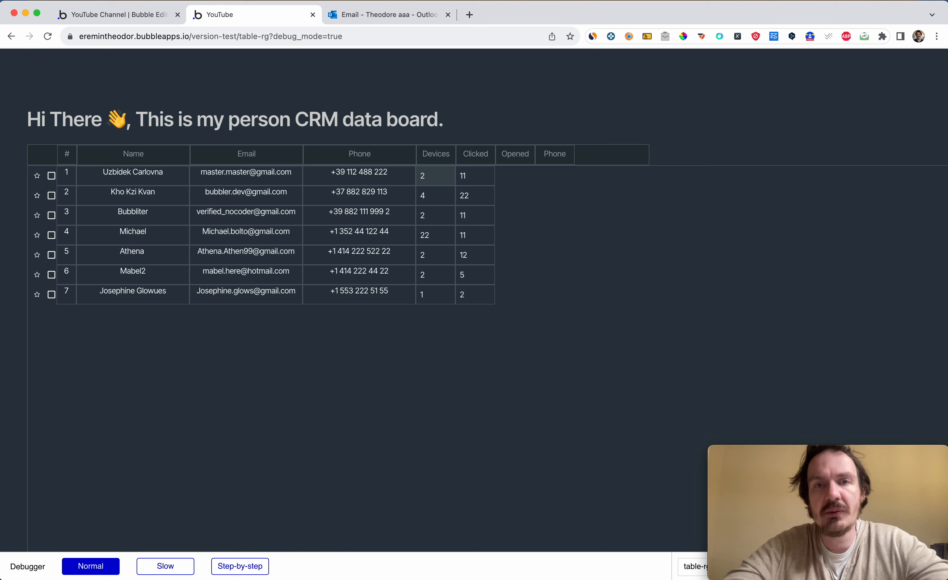
click(447, 216)
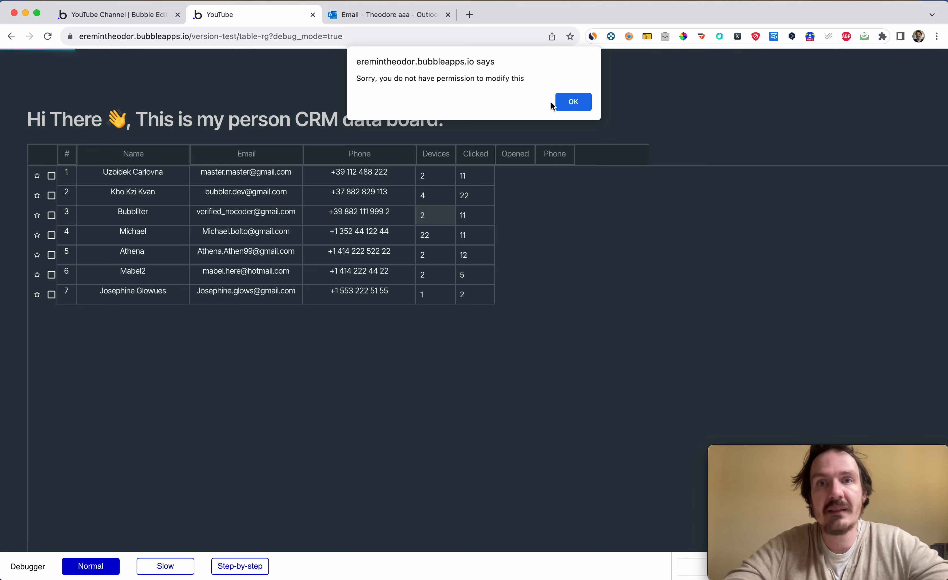
click(572, 102)
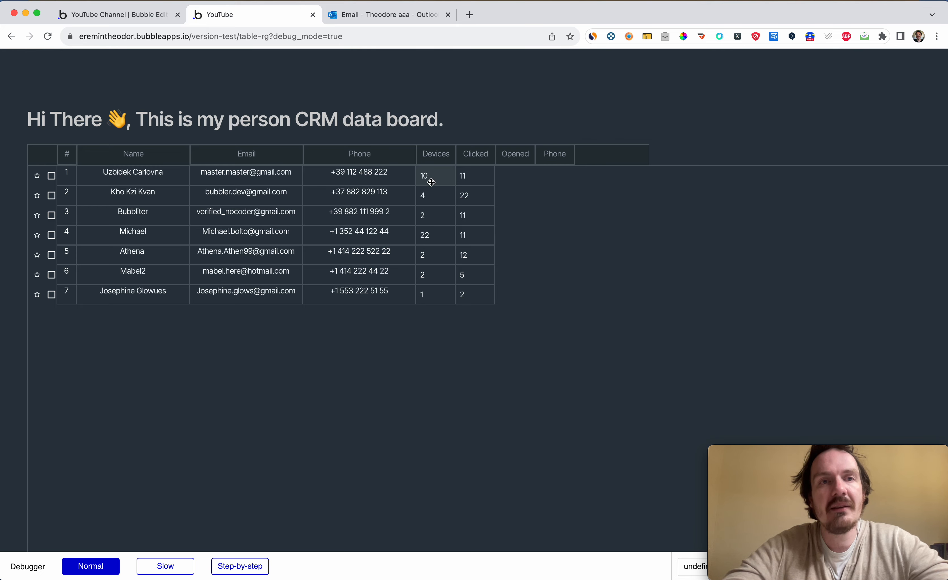
key(ctrl+shift+Tab)
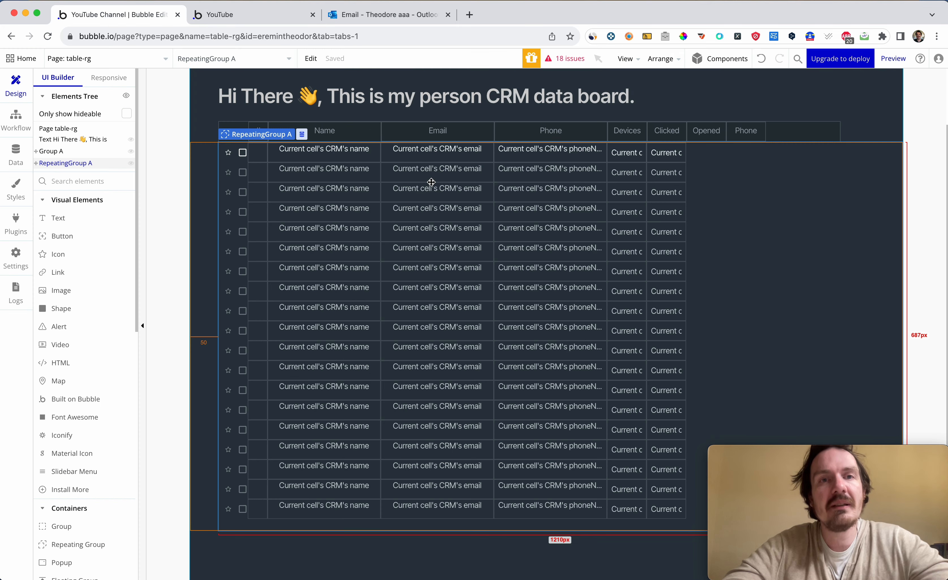
Create a privacy rule named CRM rules for the CRM data type.
click(15, 151)
click(154, 102)
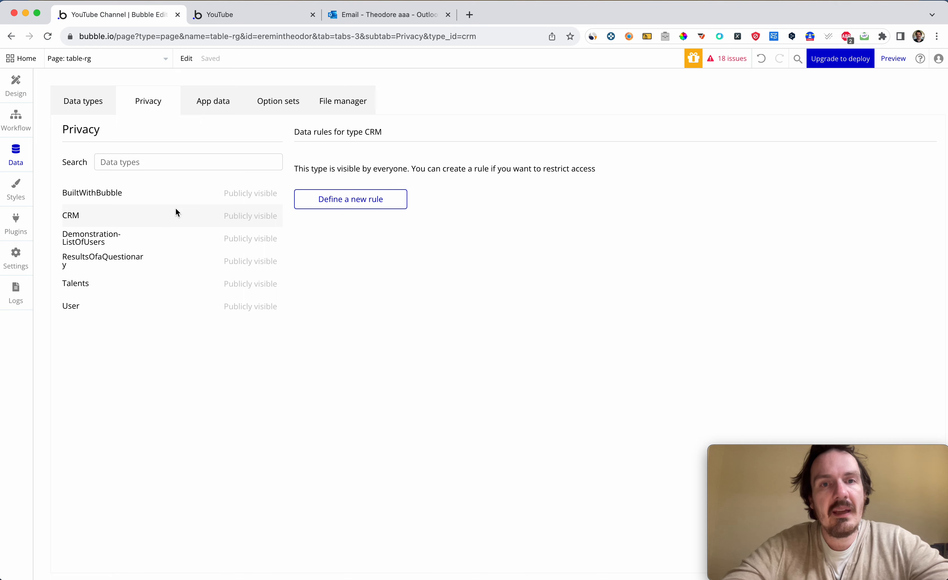
click(355, 198)
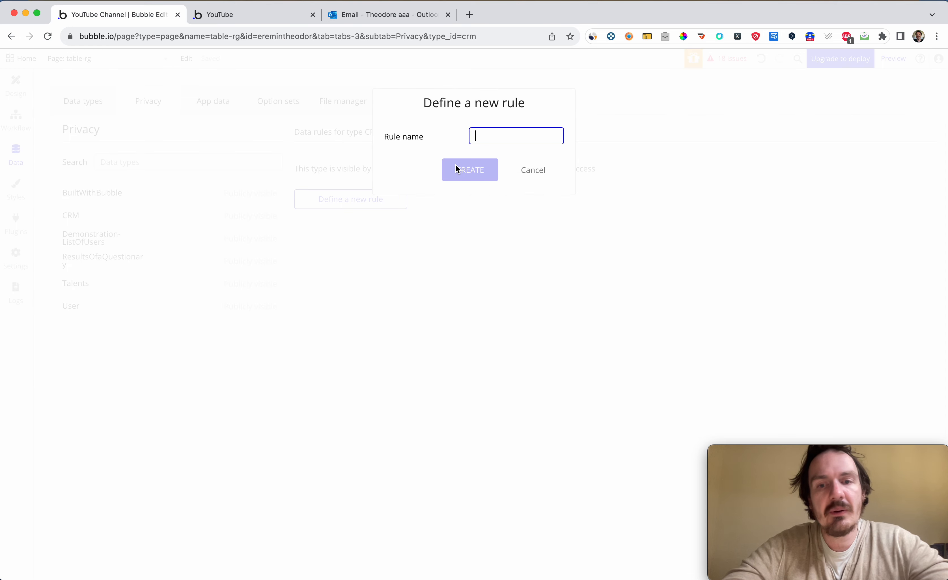
text(CRM rules)
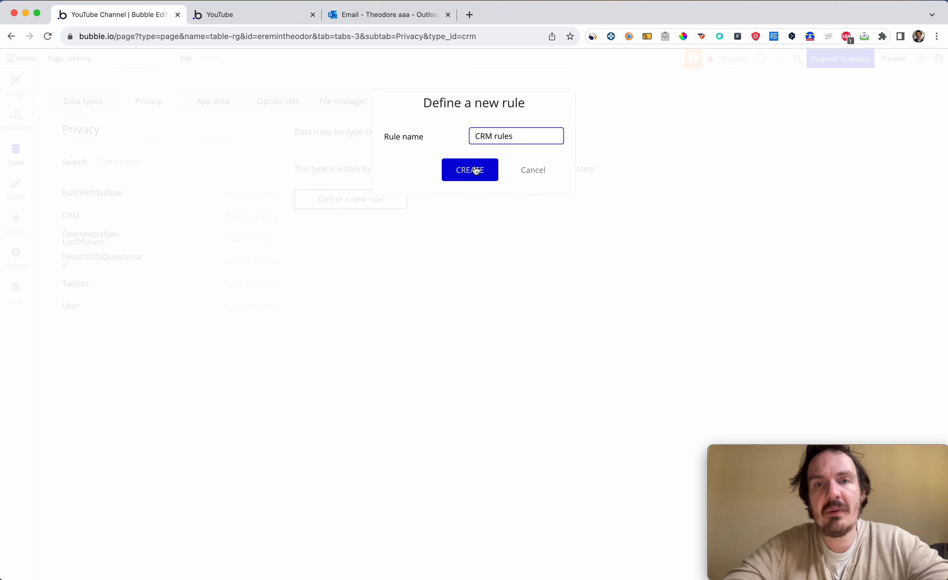
click(476, 171)
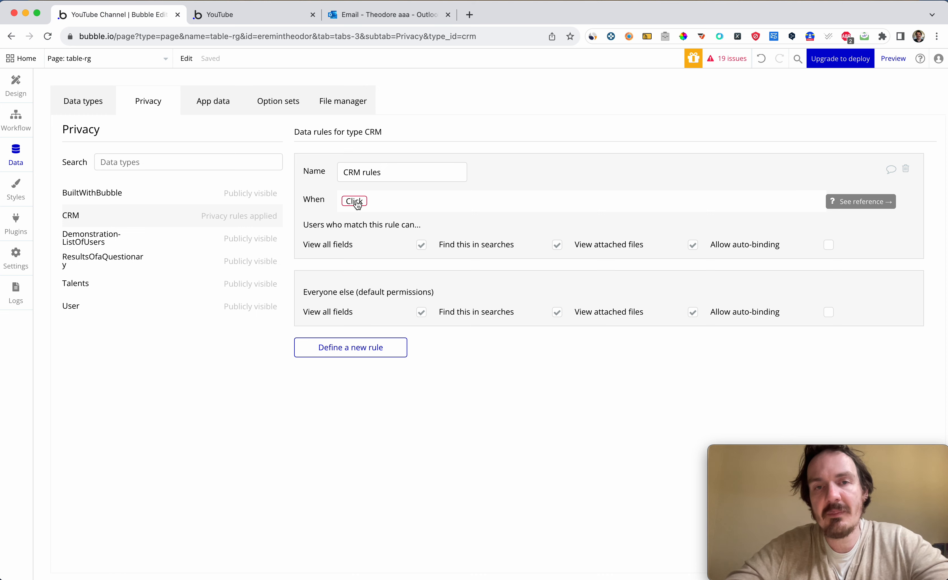
Set the CRM rules condition to Current User is logged in.
click(355, 202)
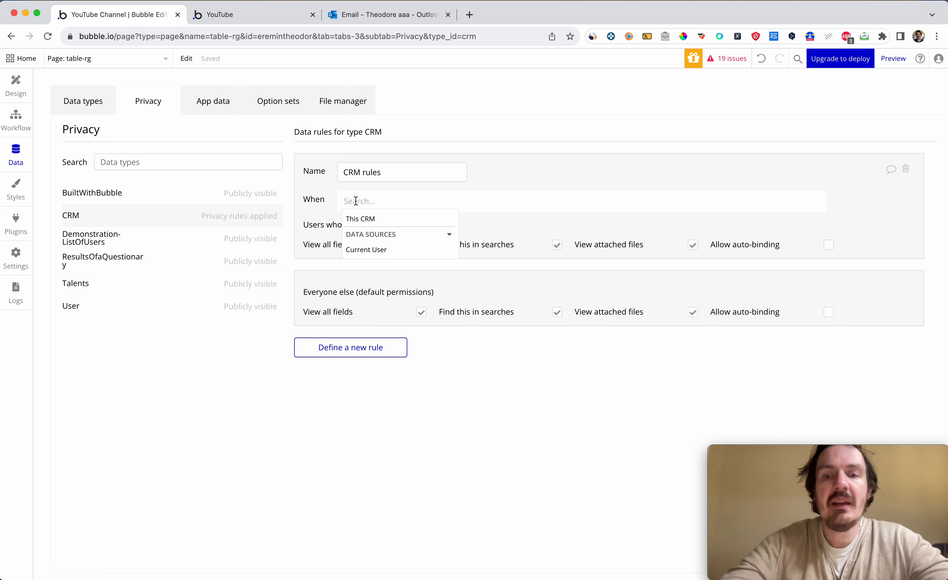
text(curr)
click(369, 230)
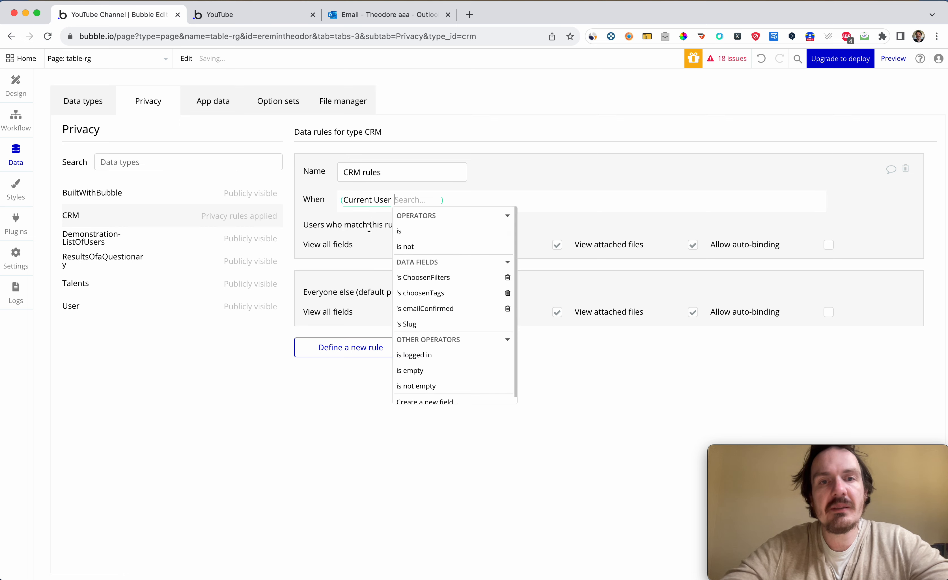
click(410, 277)
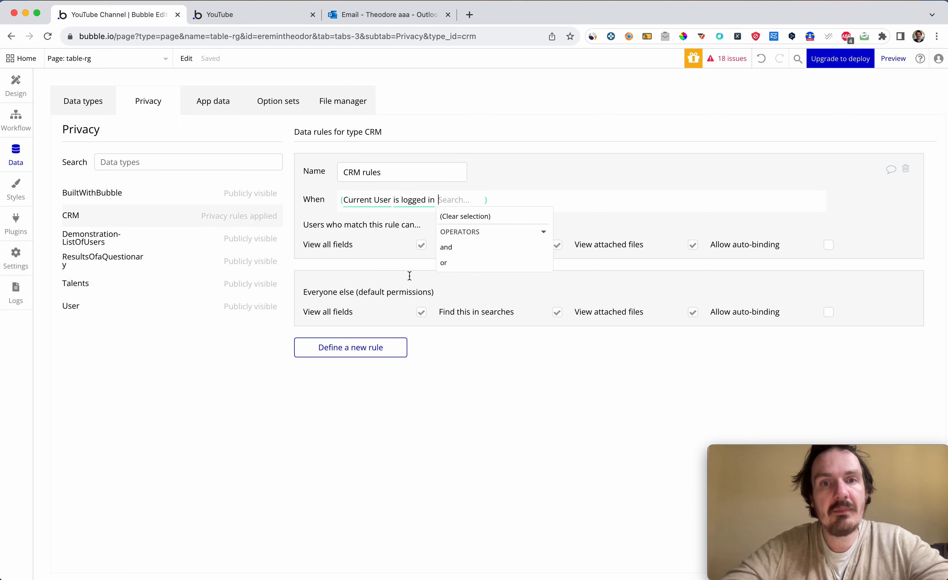
click(504, 178)
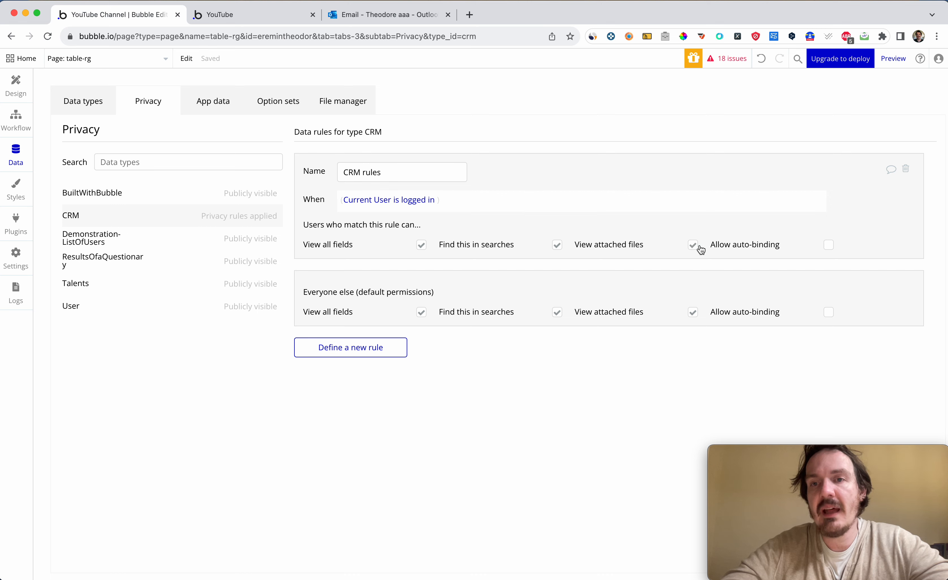
Allow auto-binding in the CRM rules and enable it for all eleven CRM fields, from clicked to response.
click(827, 245)
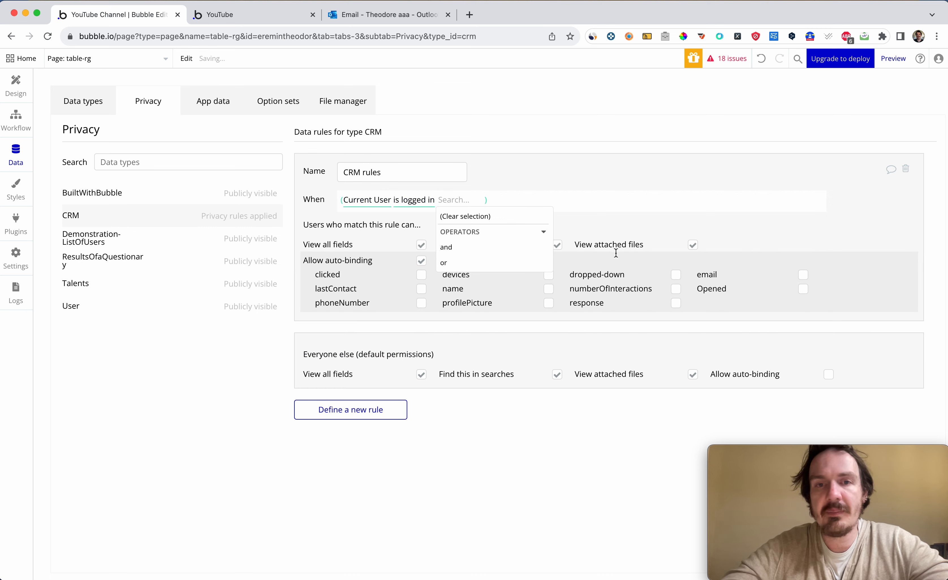
click(436, 329)
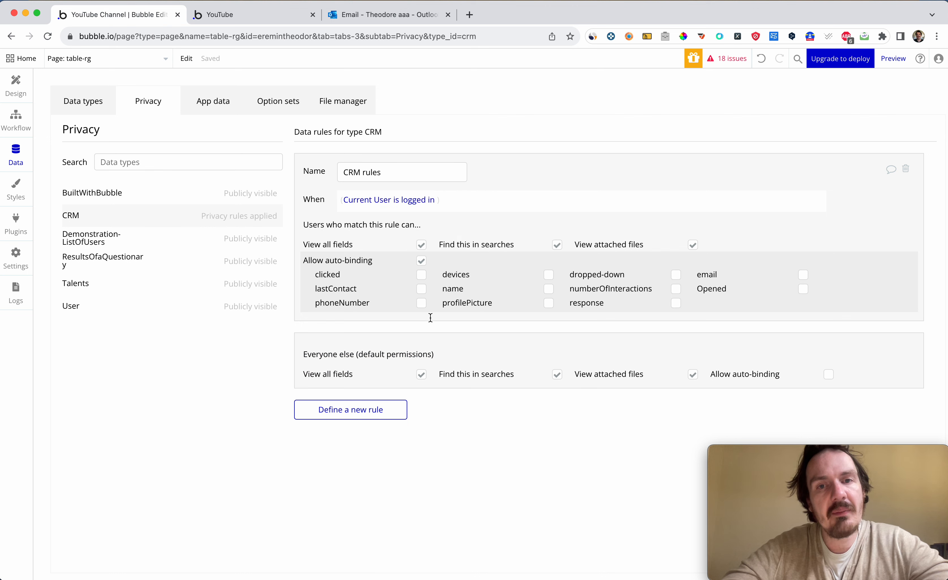
click(421, 275)
click(422, 289)
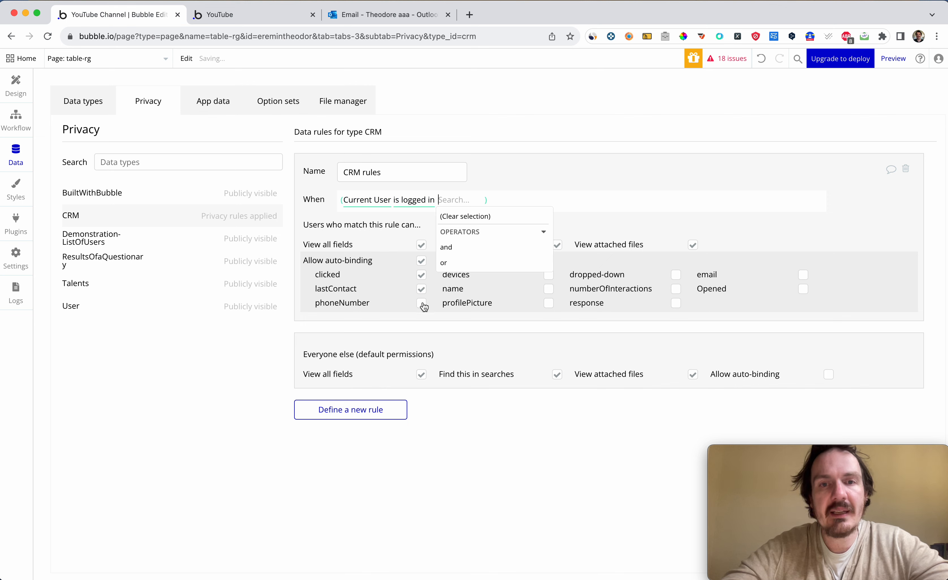
click(422, 304)
click(550, 304)
click(550, 289)
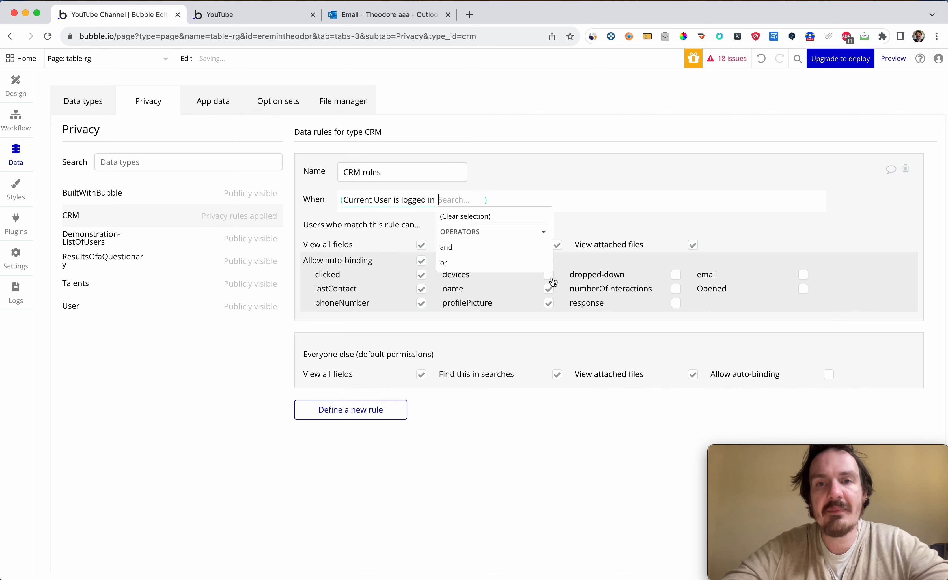
click(549, 275)
click(676, 275)
click(676, 290)
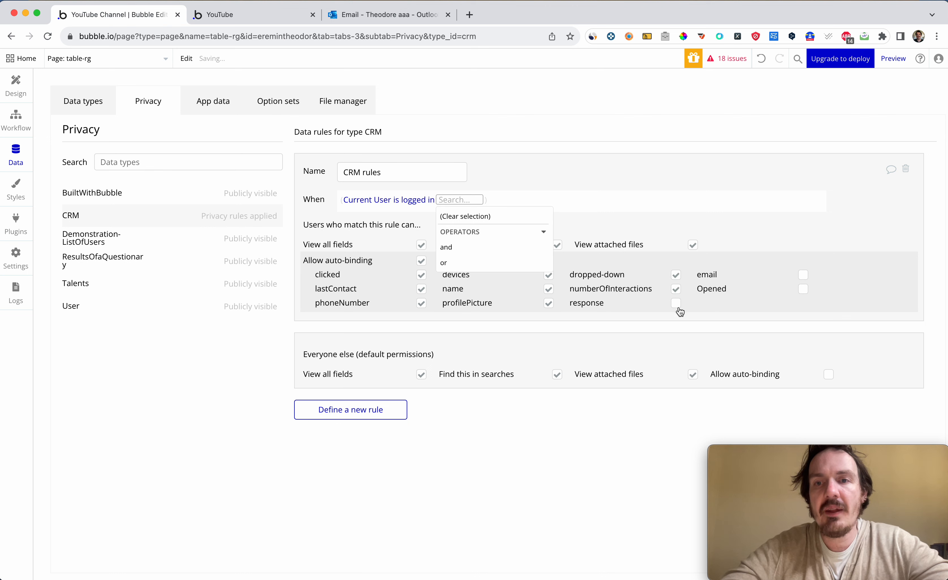
click(676, 304)
click(804, 290)
click(804, 275)
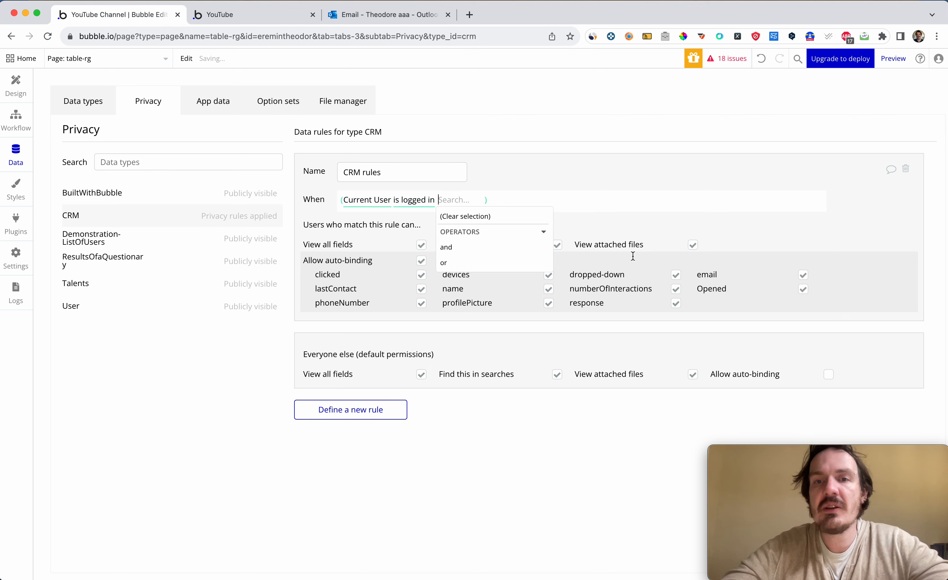
click(248, 381)
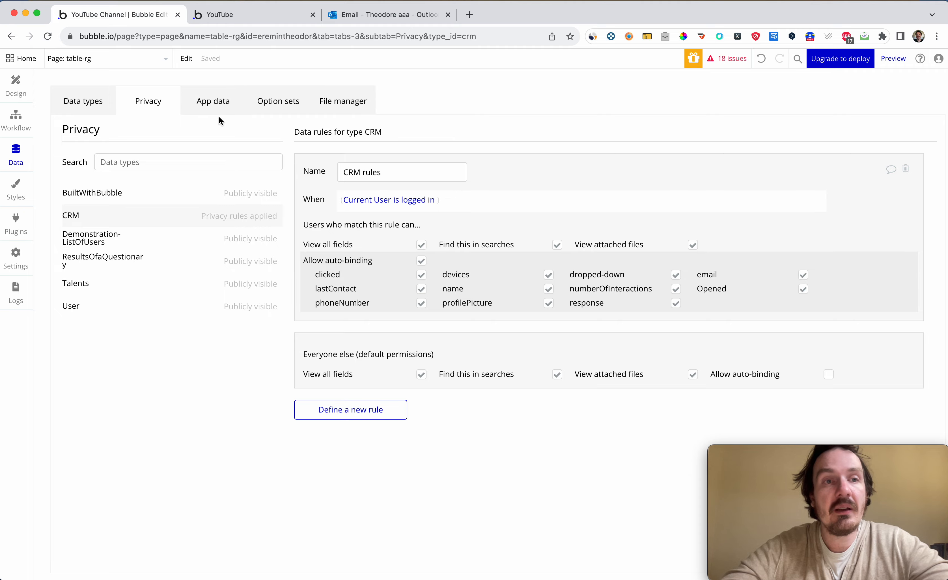
Return from the privacy settings to the design view and open the index page for editing.
click(15, 87)
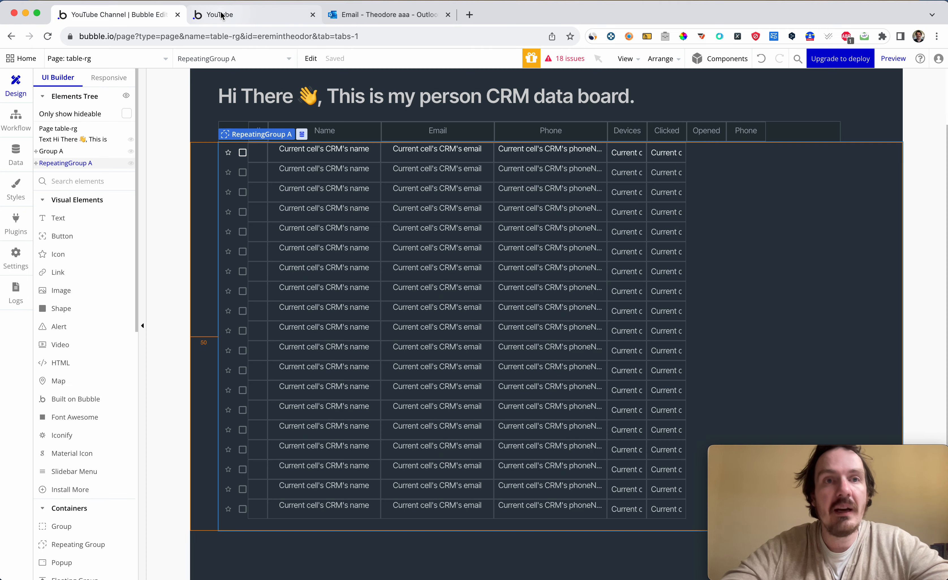
click(224, 15)
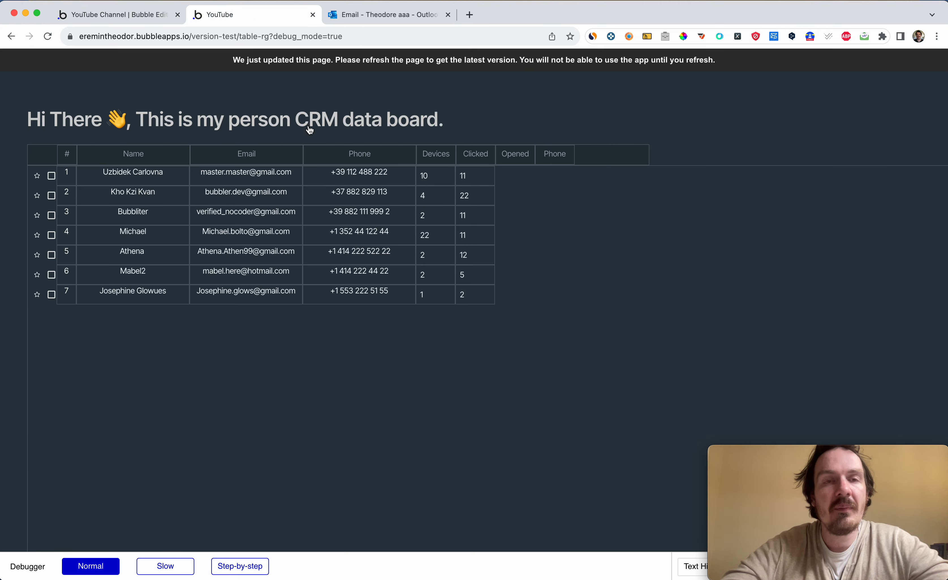
key(ctrl+shift+Tab)
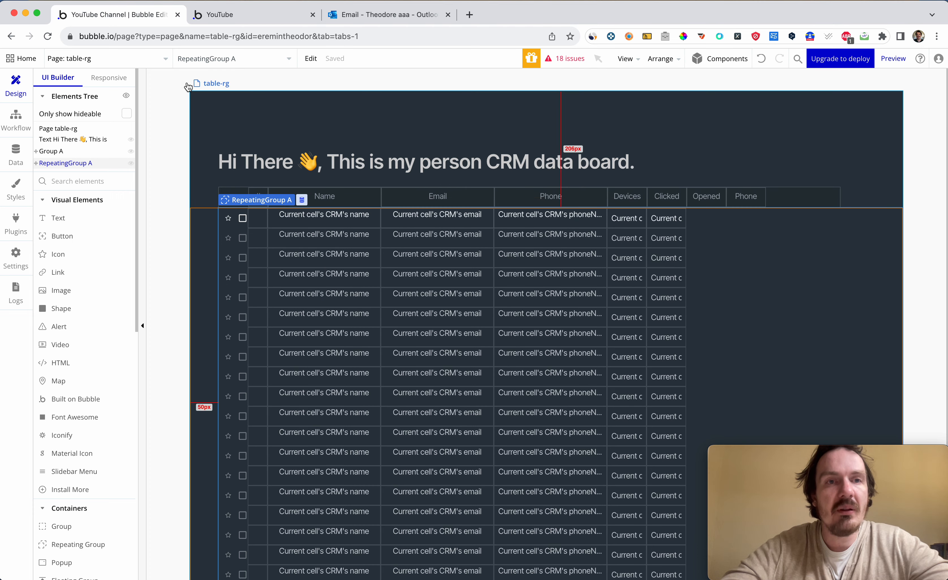
click(141, 55)
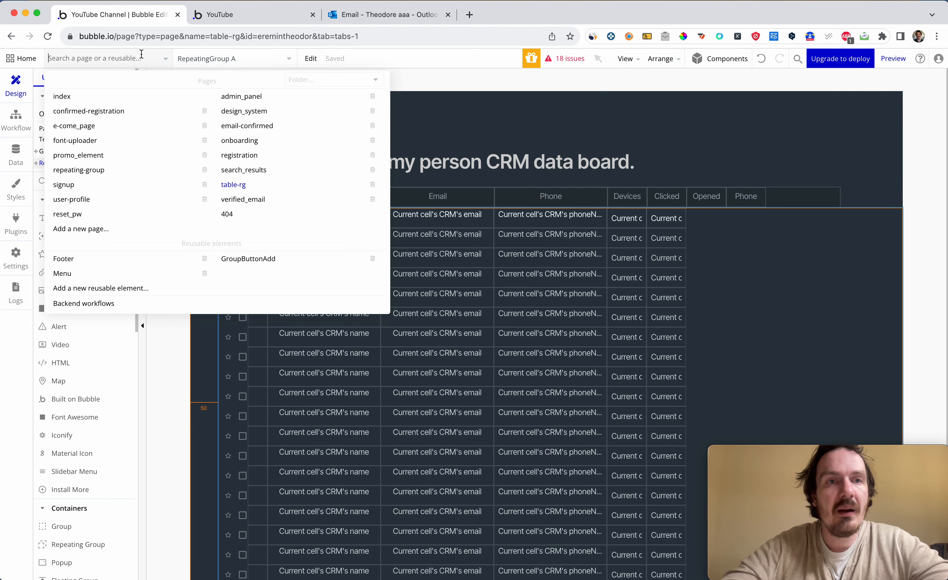
click(92, 97)
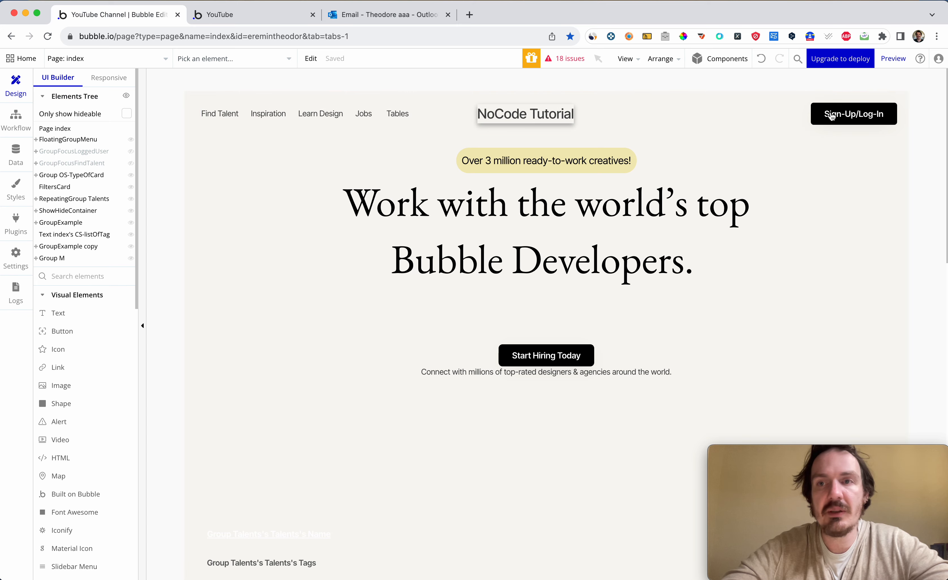
Preview the index page, check the account menu for the login state and follow the Tables link to the CRM board.
click(892, 58)
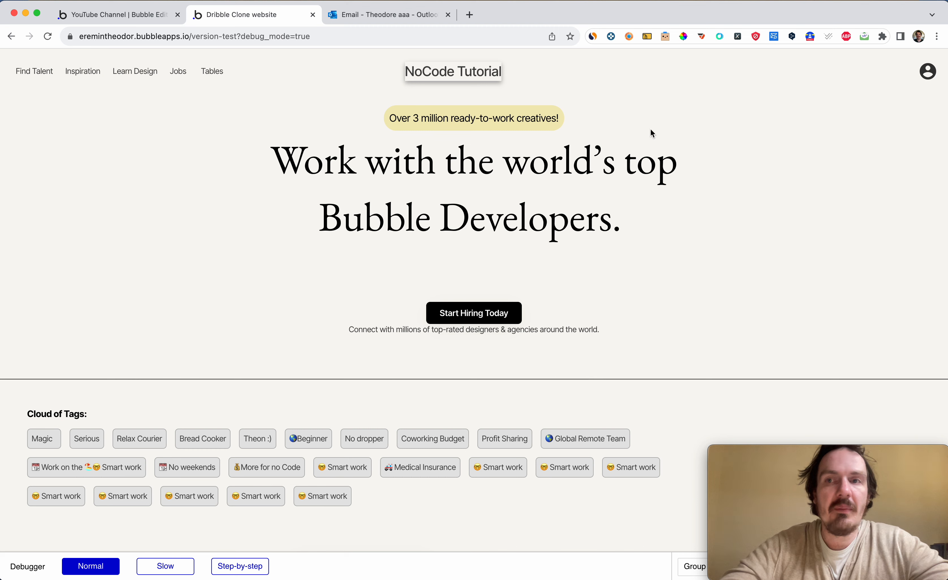
click(924, 73)
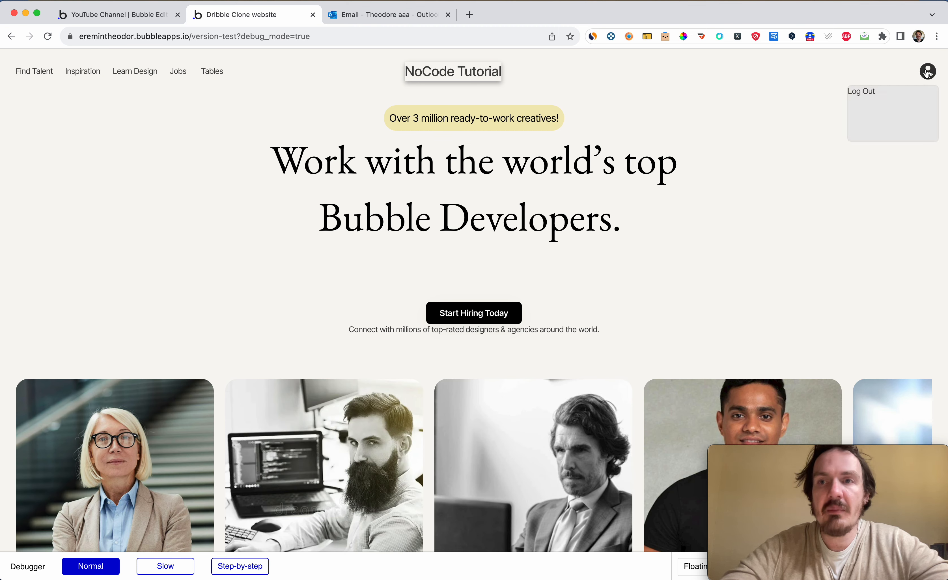
click(799, 105)
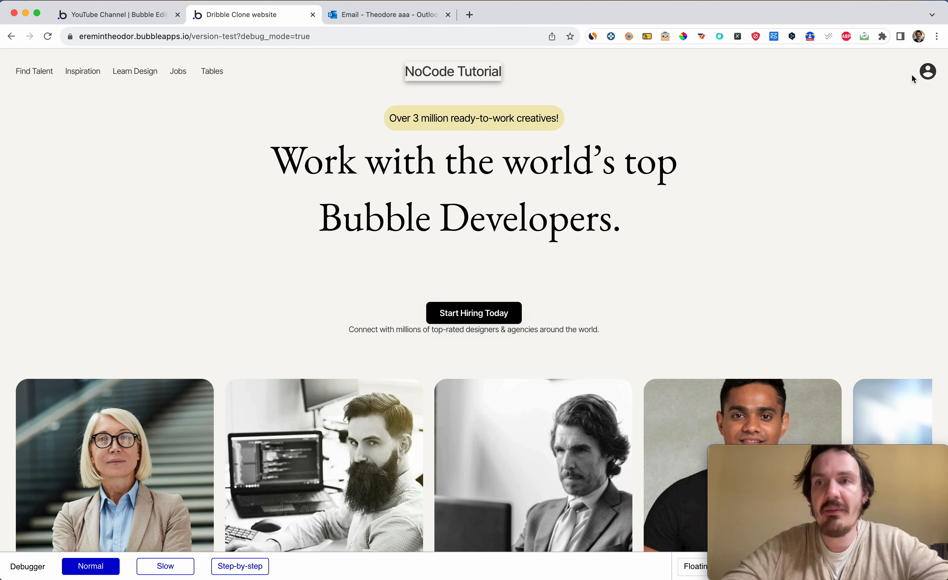
click(217, 79)
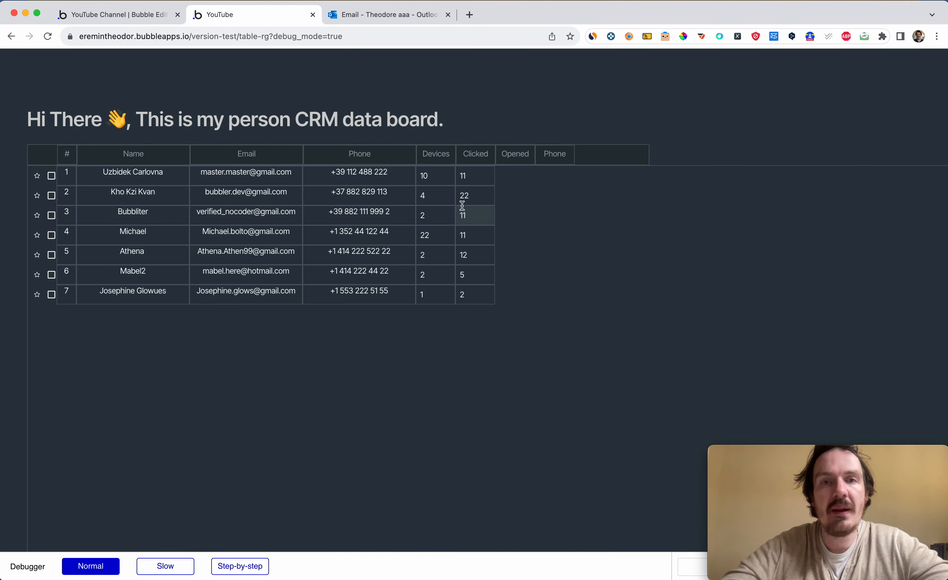
Change the Devices values on the CRM board to 23 in row 1, 24 in row 2 and 25 in row 3.
click(433, 175)
double_click(433, 175)
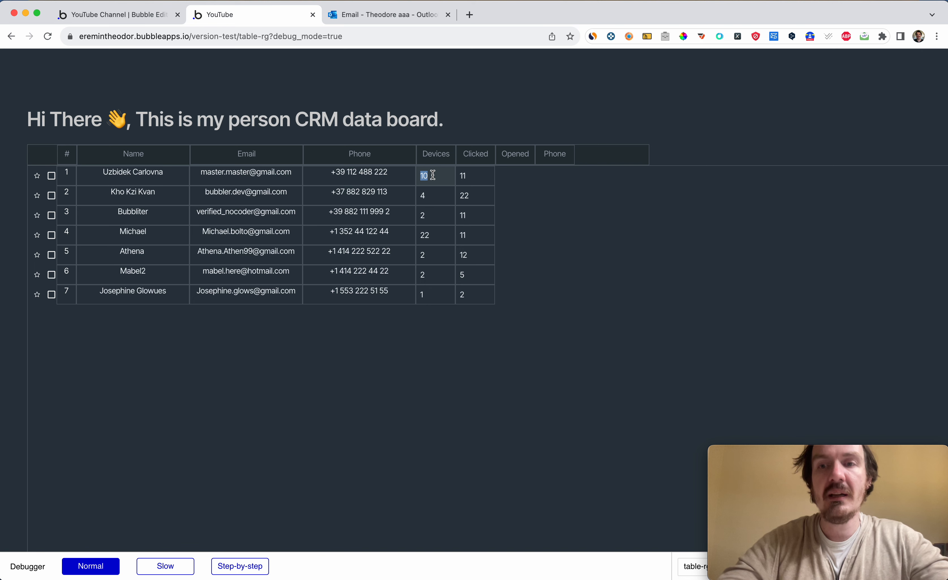
text(23)
key(Tab)
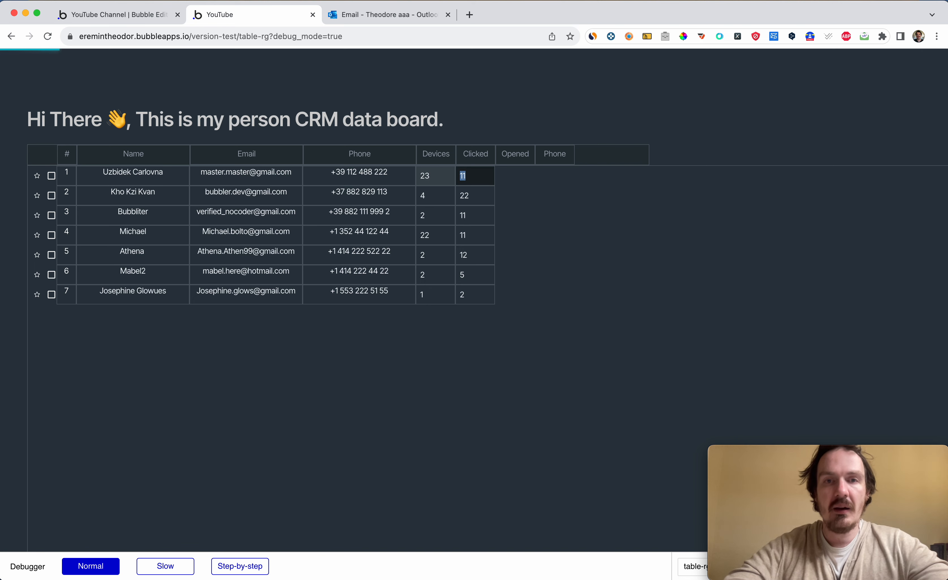
click(428, 195)
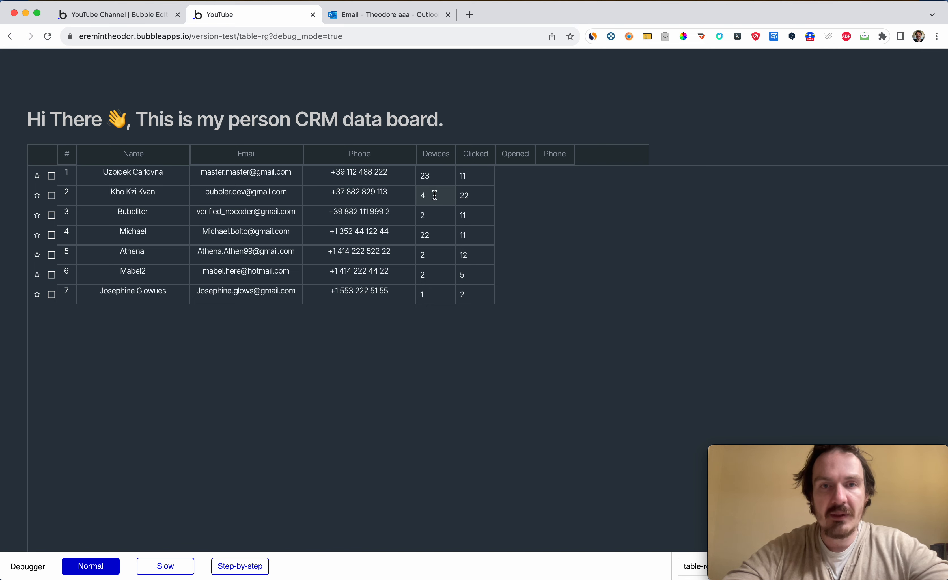
click(434, 219)
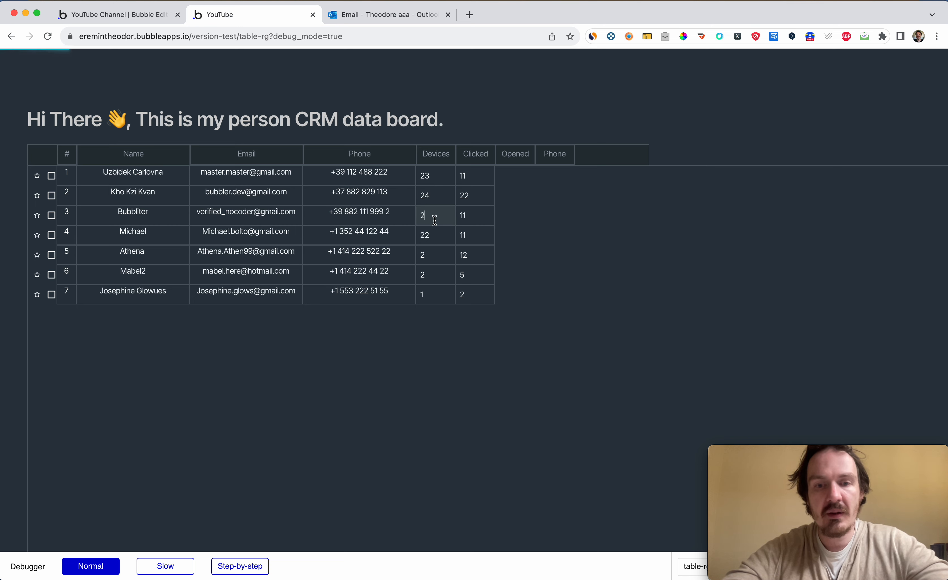
double_click(435, 221)
text(25)
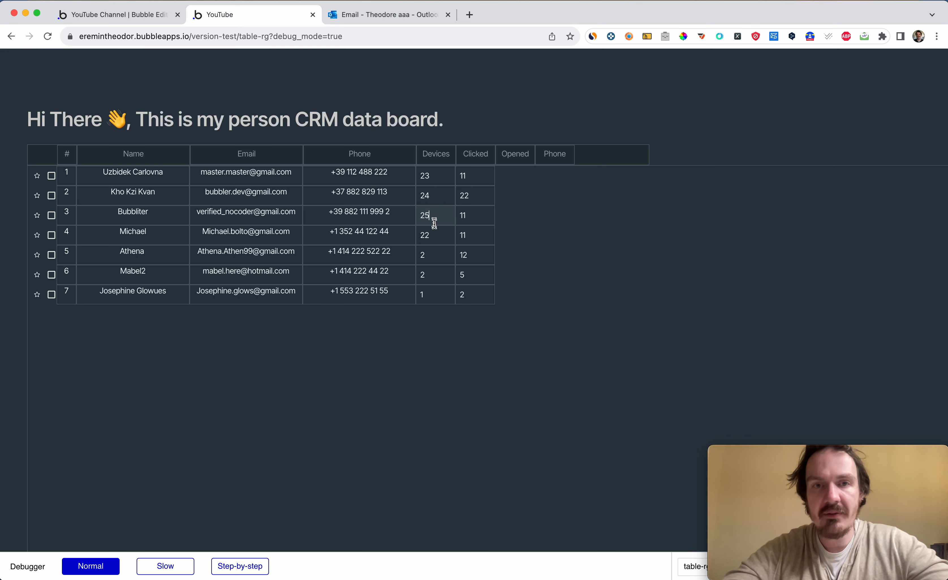
Change the Devices values to 26 in row 4 and 27 in row 5.
click(439, 233)
double_click(438, 233)
text(256)
key(BackSpace)
key(BackSpace)
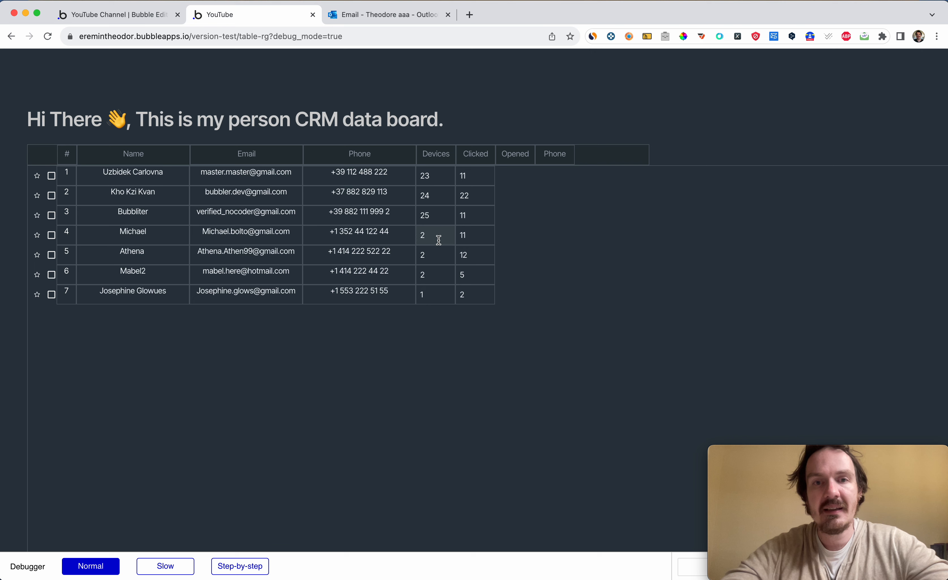
text(6)
click(438, 252)
double_click(438, 259)
text(27)
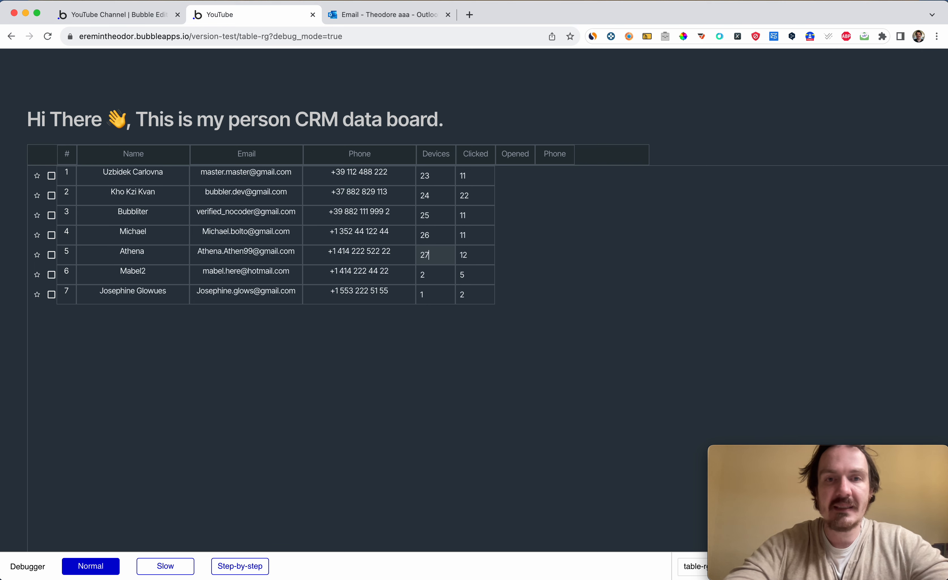
Change the Devices values to 28 in row 6 and 29 in row 7, and commit the last entry.
click(440, 279)
text(8)
click(439, 295)
double_click(439, 295)
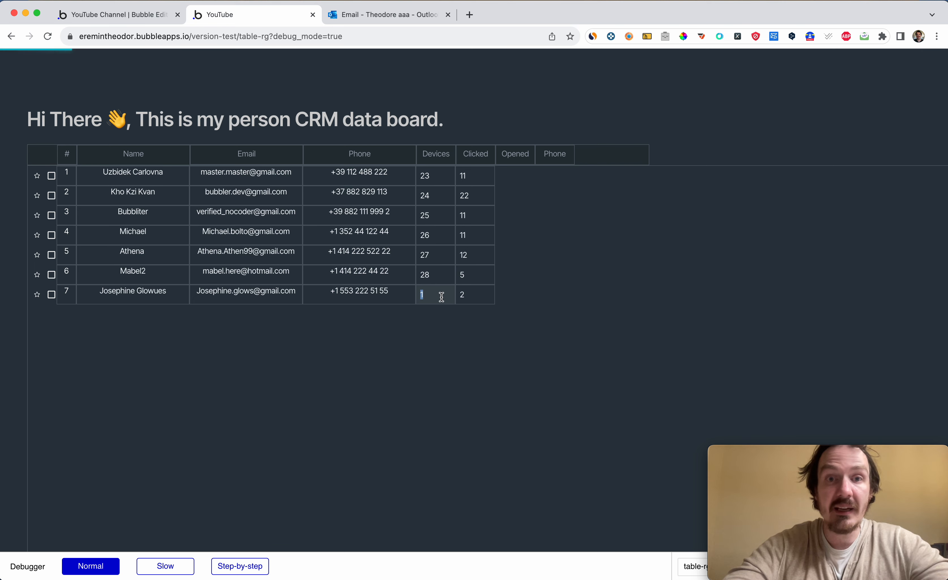
text(29)
click(464, 360)
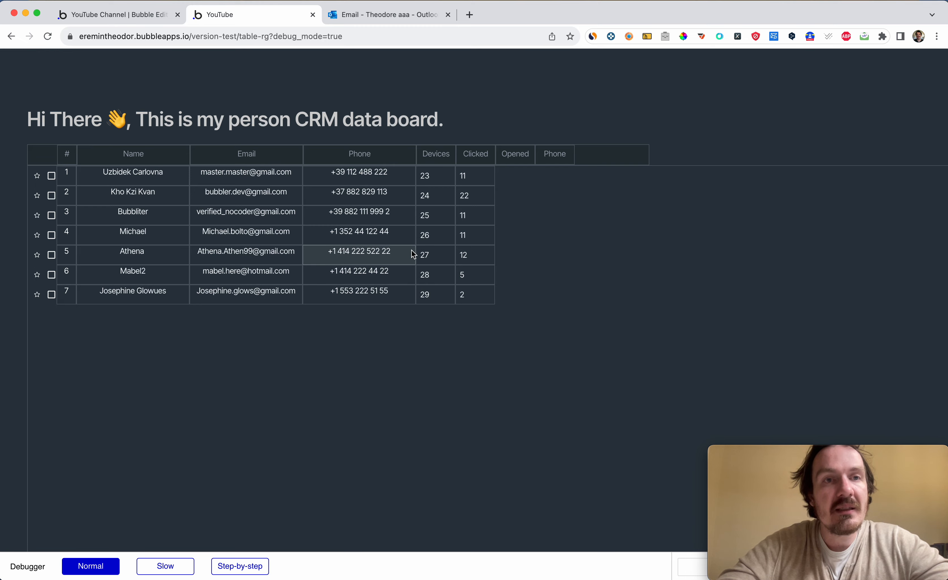
Check the devices values stored in the All CRMS app data in the editor, and return to the preview.
key(ctrl+shift+Tab)
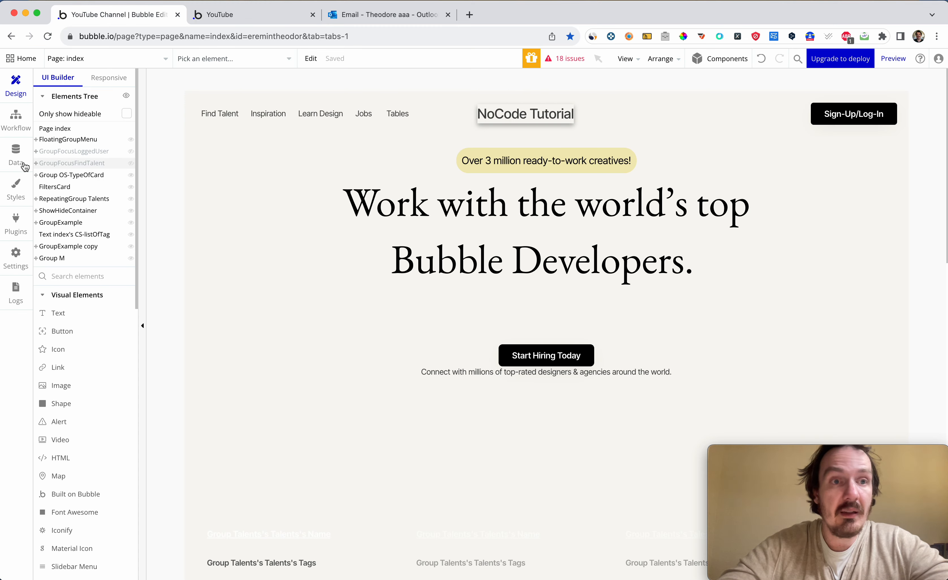
click(12, 160)
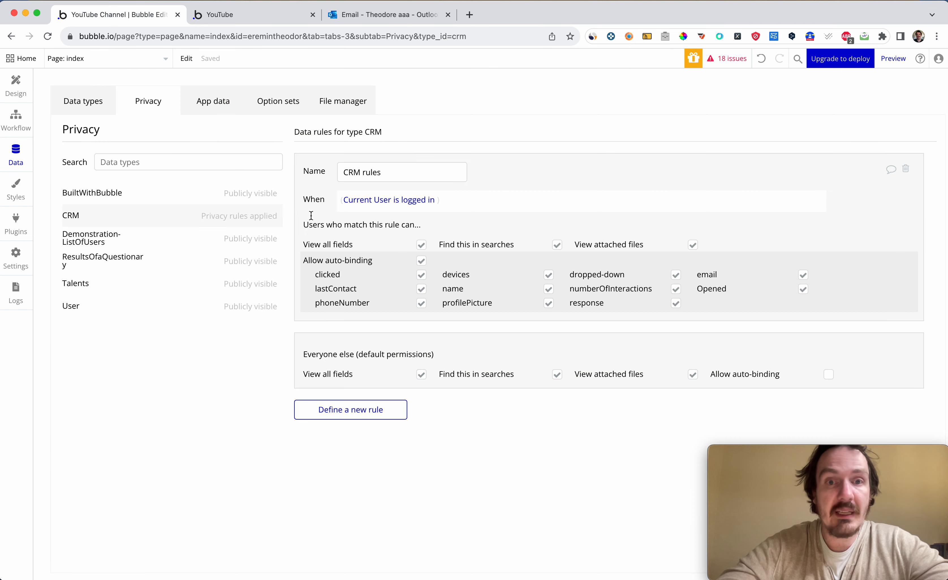
click(66, 107)
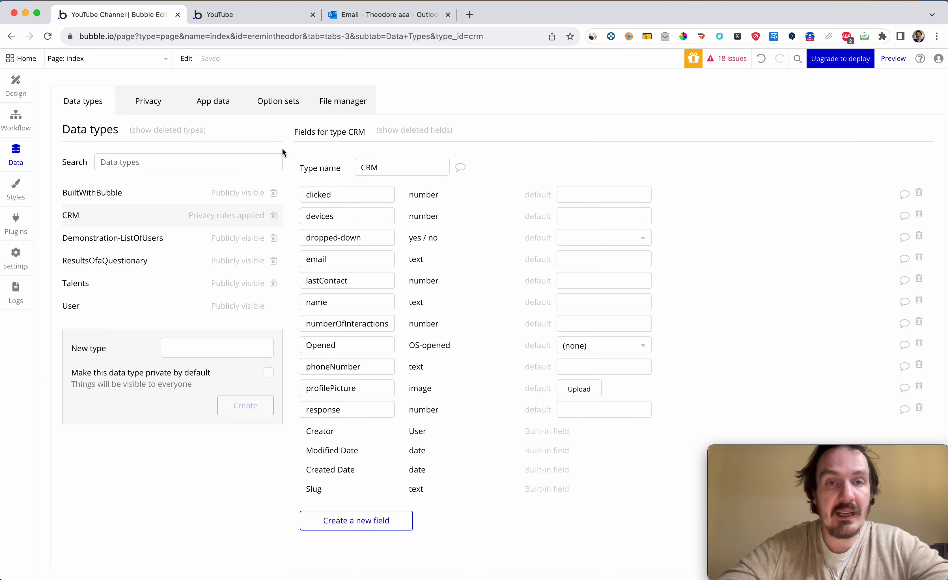
click(213, 102)
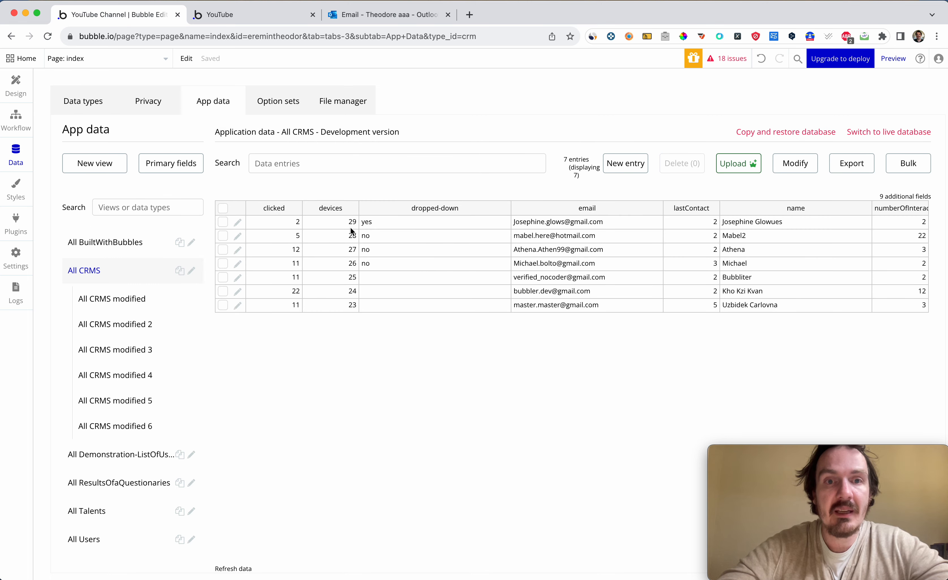
drag(339, 223, 689, 307)
key(ctrl+Tab)
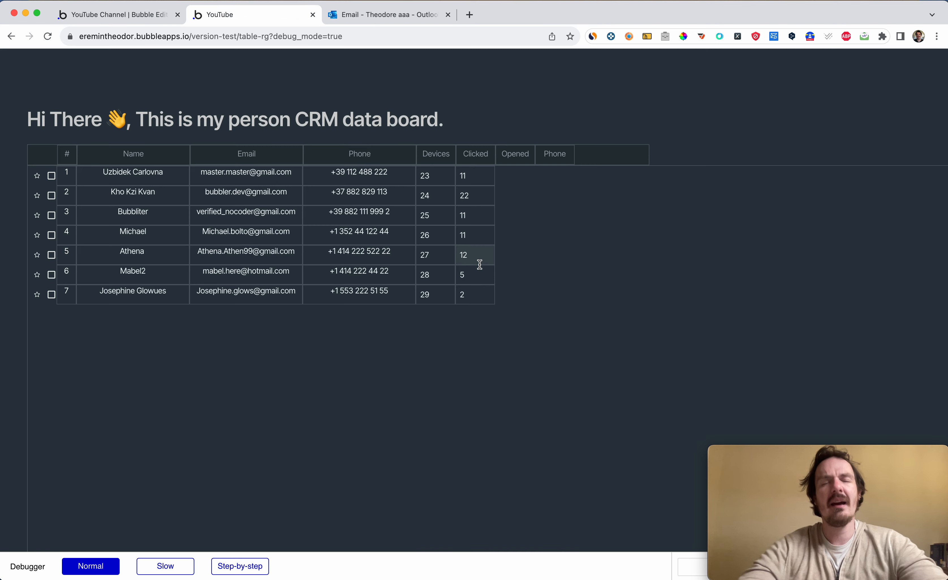